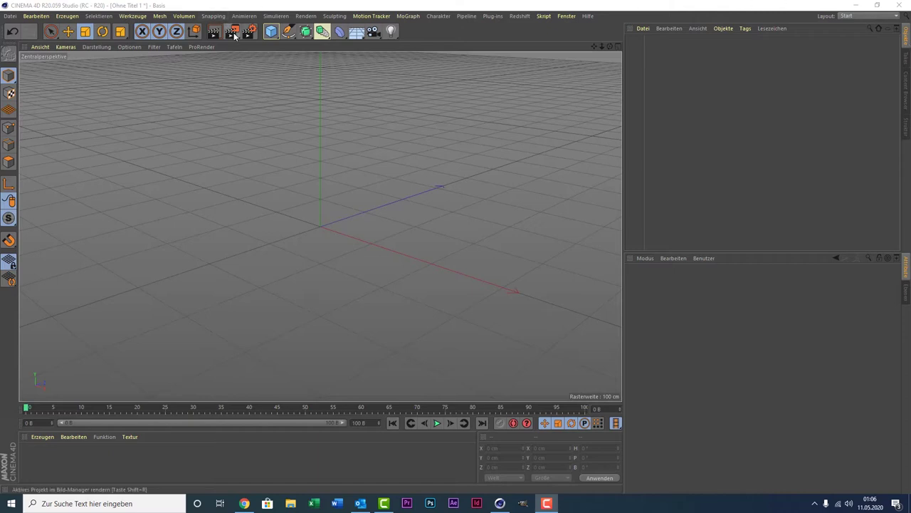
Step: Open the Cube flyout to show the primitive objects palette
{"action": "left_click", "coordinate": [268, 37]}
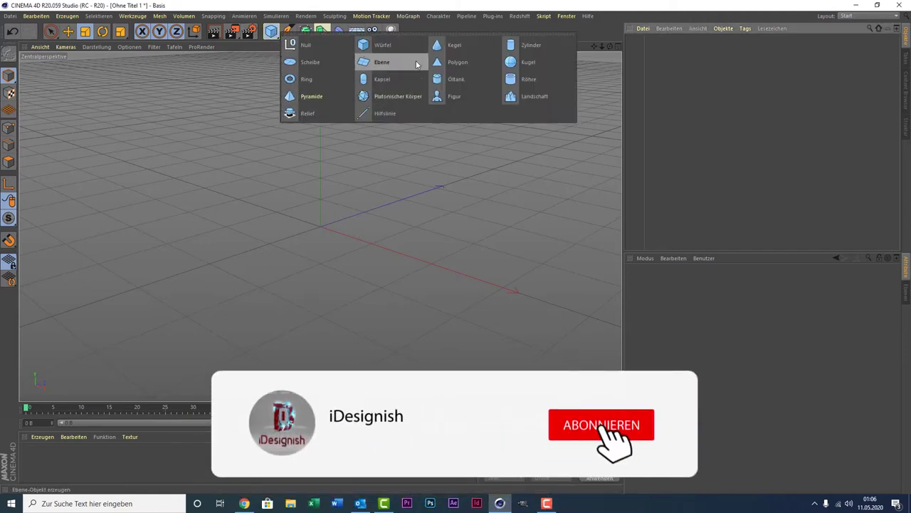
Step: Add a Platonischer Körper icosahedron and scale it up to about 336 cm
{"action": "left_click", "coordinate": [405, 98]}
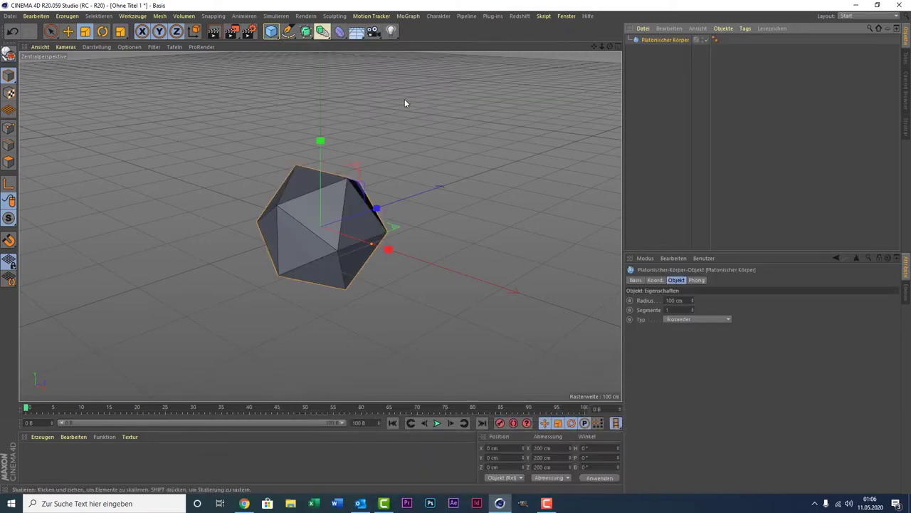
{"action": "left_click", "coordinate": [100, 35]}
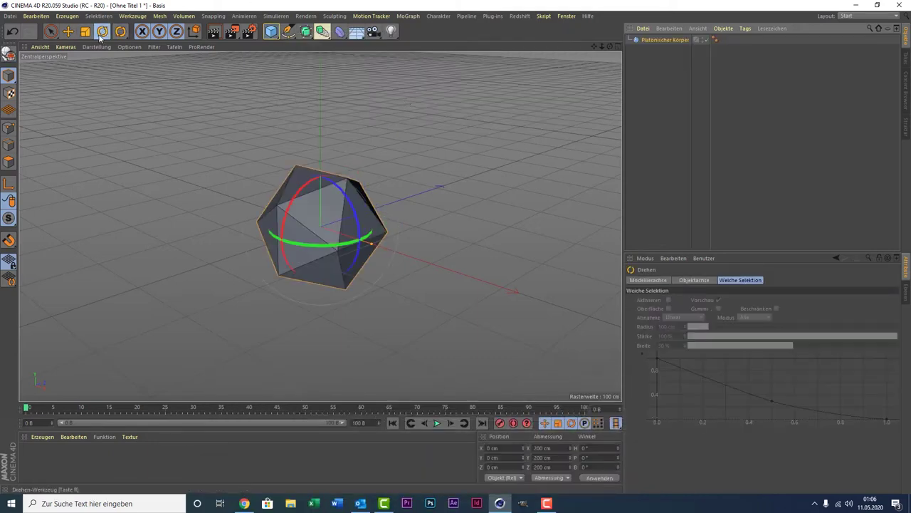
{"action": "key", "text": "t"}
{"action": "mouse_move", "coordinate": [342, 156]}
{"action": "left_mouse_down"}
{"action": "mouse_move", "coordinate": [442, 180]}
{"action": "mouse_move", "coordinate": [403, 216]}
{"action": "left_mouse_up"}
Step: Check the viewport shading options and zoom the view around the icosahedron
{"action": "left_click", "coordinate": [96, 47]}
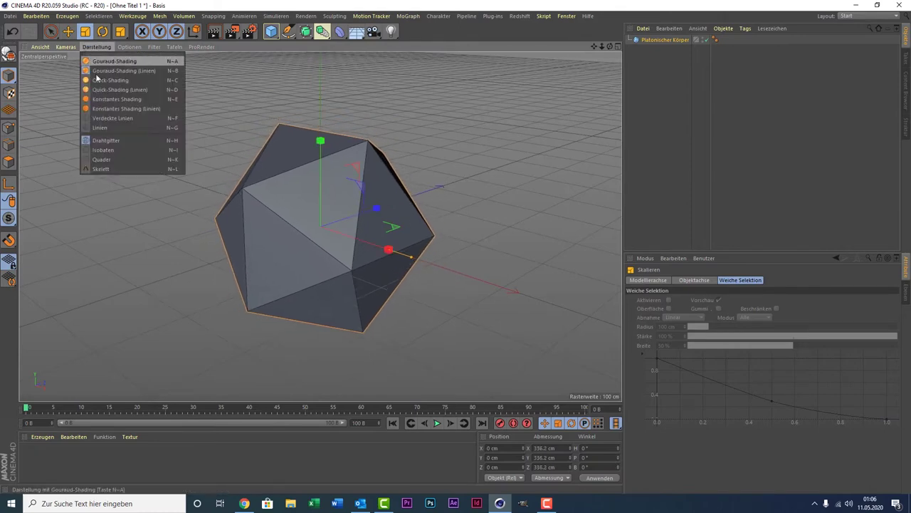
{"action": "left_click", "coordinate": [109, 71]}
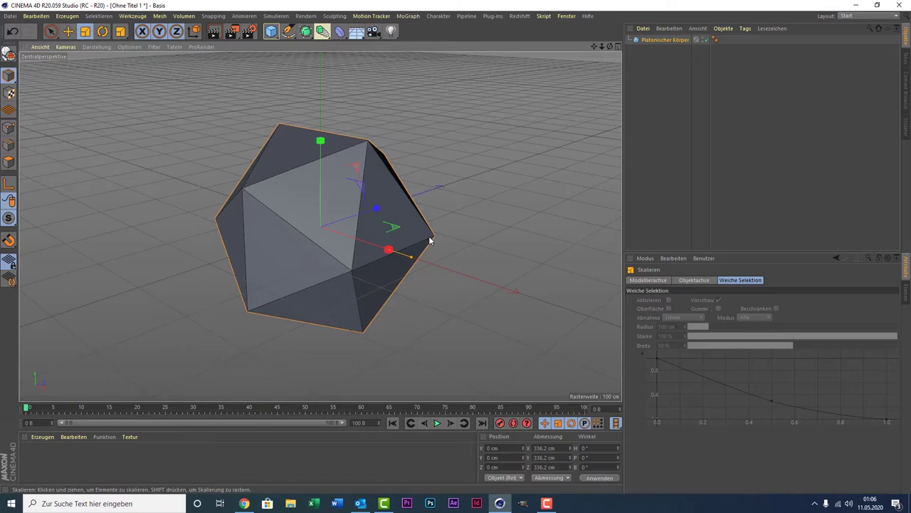
{"action": "scroll", "coordinate": [277, 215], "scroll_direction": "up", "scroll_amount": 3}
{"action": "scroll", "coordinate": [279, 220], "scroll_direction": "up", "scroll_amount": 4}
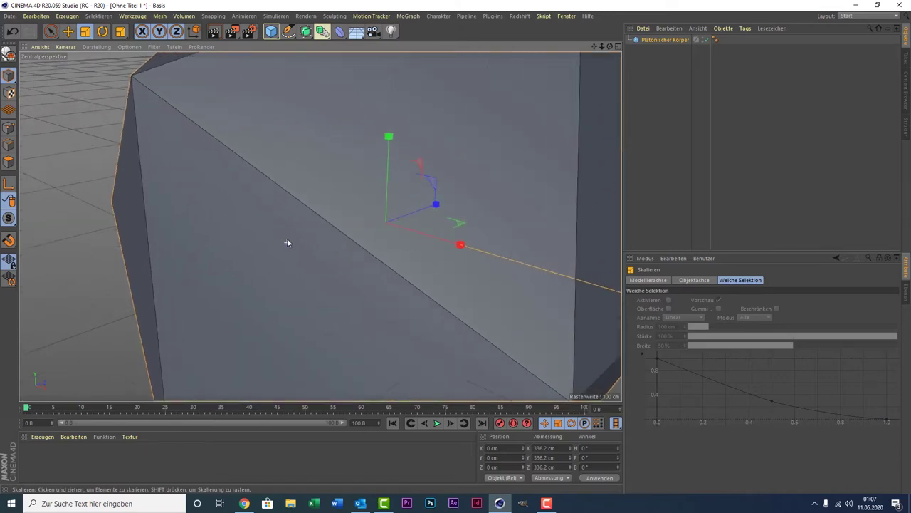
{"action": "scroll", "coordinate": [287, 228], "scroll_direction": "up", "scroll_amount": 2}
{"action": "scroll", "coordinate": [288, 222], "scroll_direction": "down", "scroll_amount": 5}
{"action": "scroll", "coordinate": [289, 222], "scroll_direction": "down", "scroll_amount": 3}
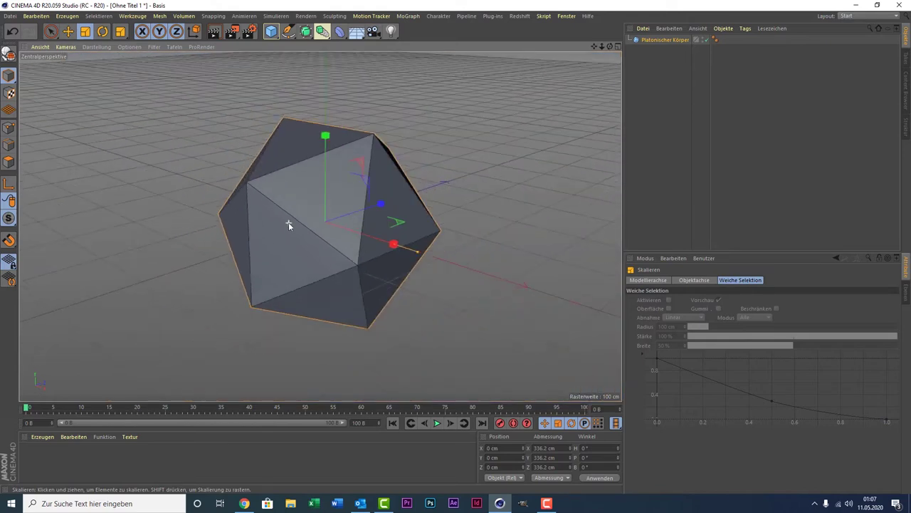
{"action": "scroll", "coordinate": [288, 222], "scroll_direction": "up", "scroll_amount": 2}
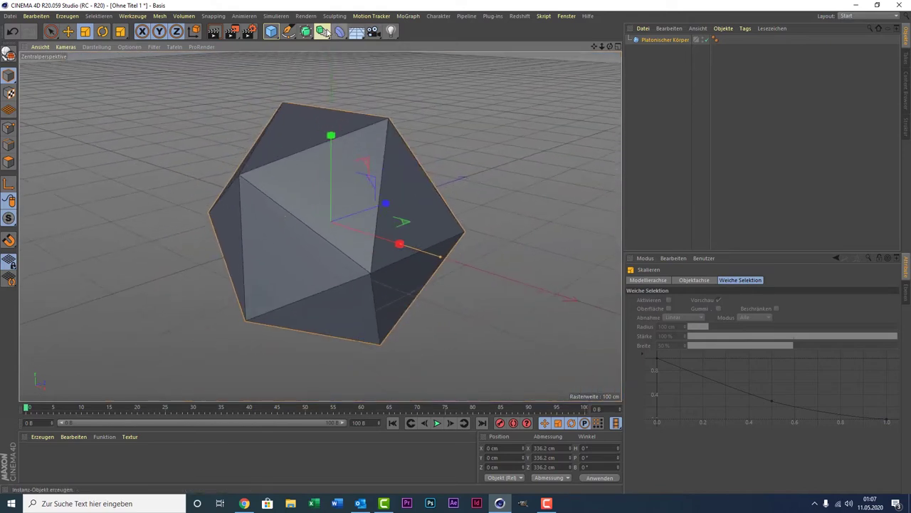
Step: Add an Atom Array generator and nest the Platonischer Körper icosahedron under it
{"action": "left_click", "coordinate": [323, 32]}
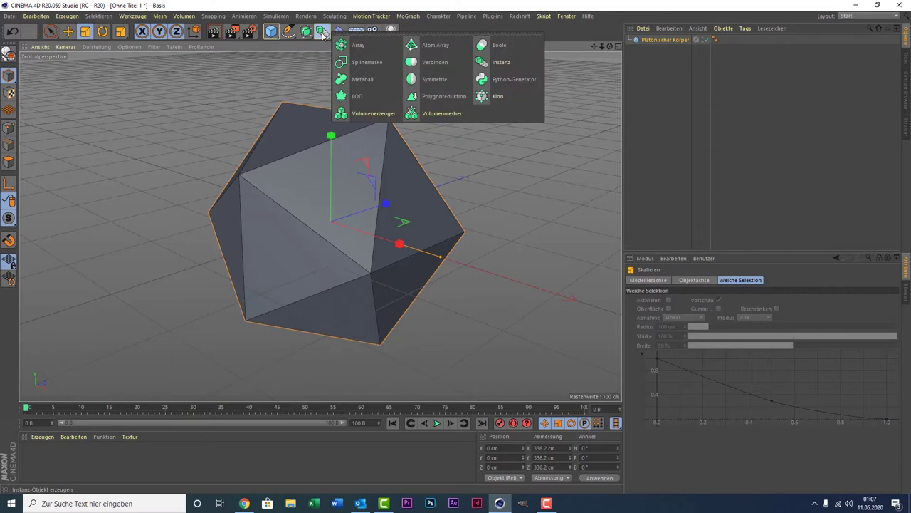
{"action": "left_click", "coordinate": [463, 50]}
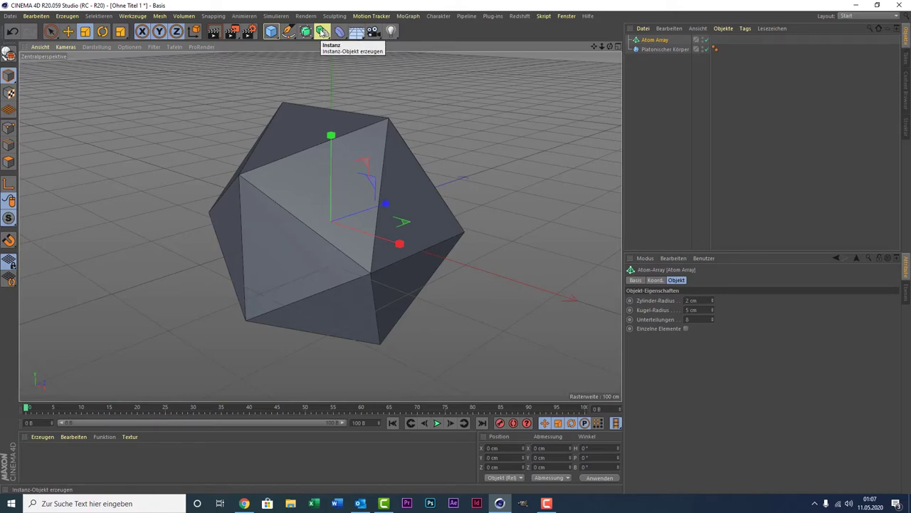
{"action": "left_click_drag", "start_coordinate": [323, 32], "coordinate": [407, 44]}
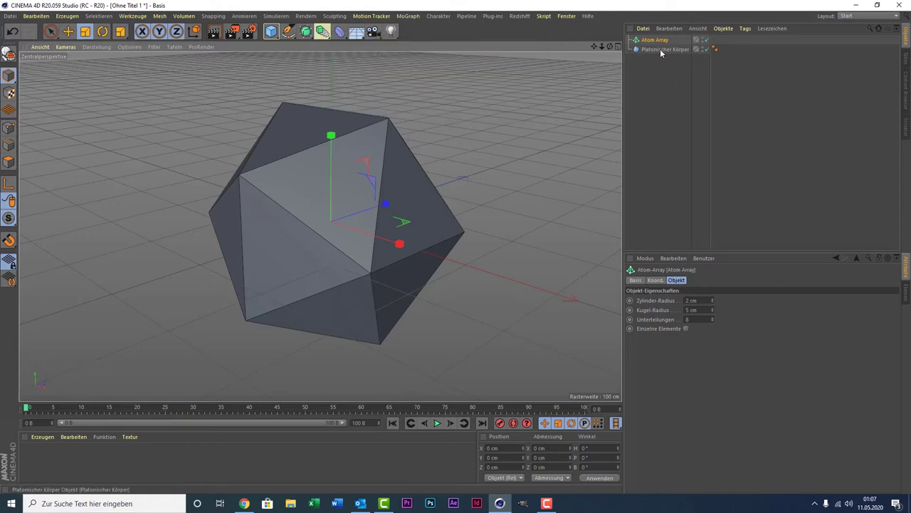
{"action": "left_click_drag", "start_coordinate": [661, 50], "coordinate": [662, 40]}
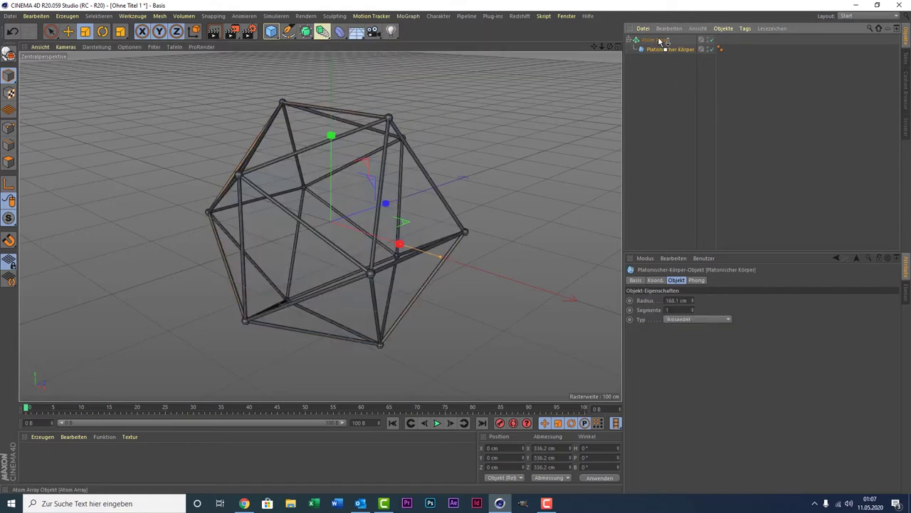
{"action": "left_click", "coordinate": [655, 40]}
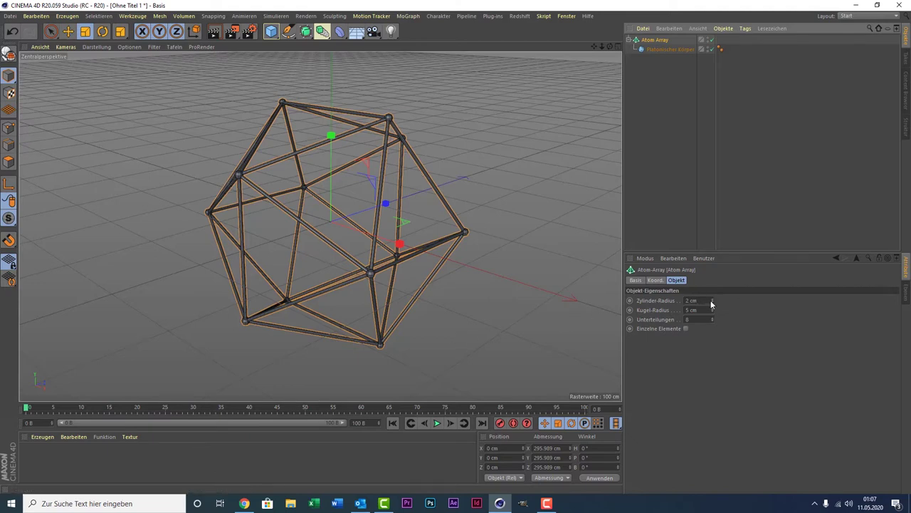
Step: Set Atom Array struts to 5.24 cm, spheres to 16.35 cm, subdivisions to 31
{"action": "mouse_move", "coordinate": [712, 300]}
{"action": "left_mouse_down"}
{"action": "mouse_move", "coordinate": [712, 288]}
{"action": "mouse_move", "coordinate": [712, 311]}
{"action": "left_mouse_up"}
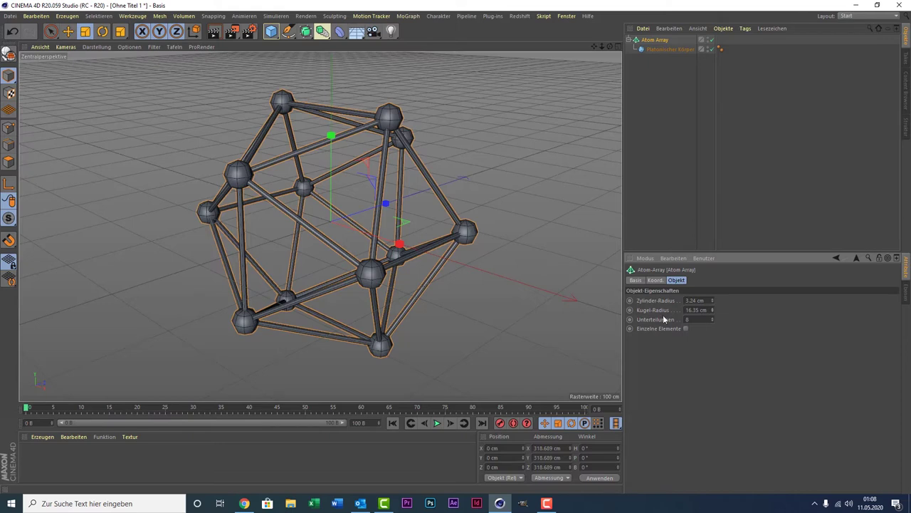
{"action": "left_click_drag", "start_coordinate": [712, 319], "coordinate": [711, 299]}
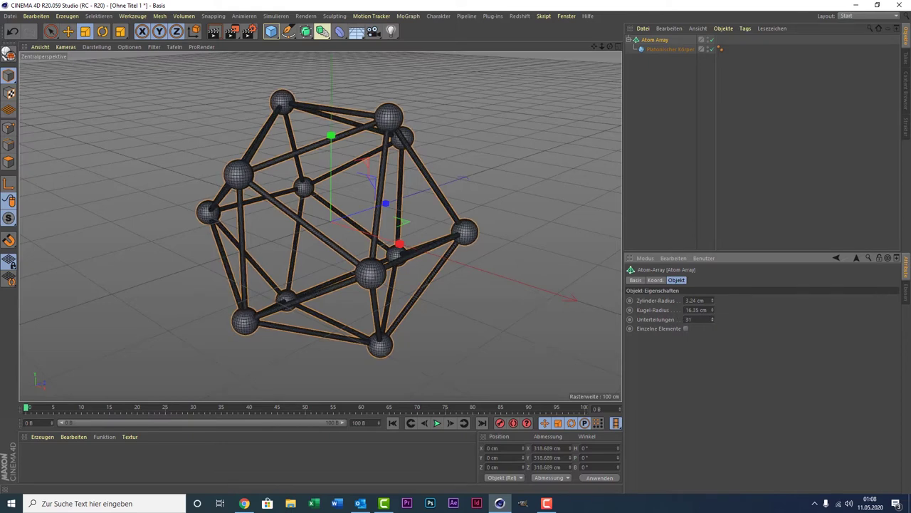
{"action": "left_click_drag", "start_coordinate": [712, 299], "coordinate": [695, 221]}
{"action": "left_click", "coordinate": [694, 193]}
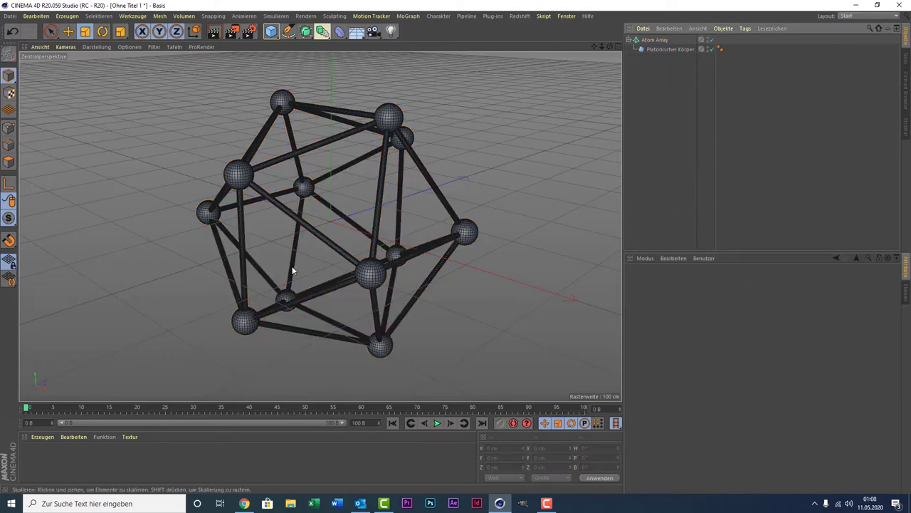
Step: Try 2 segments on the icosahedron, revert to 1, and move it out of the Atom Array
{"action": "left_click", "coordinate": [668, 50]}
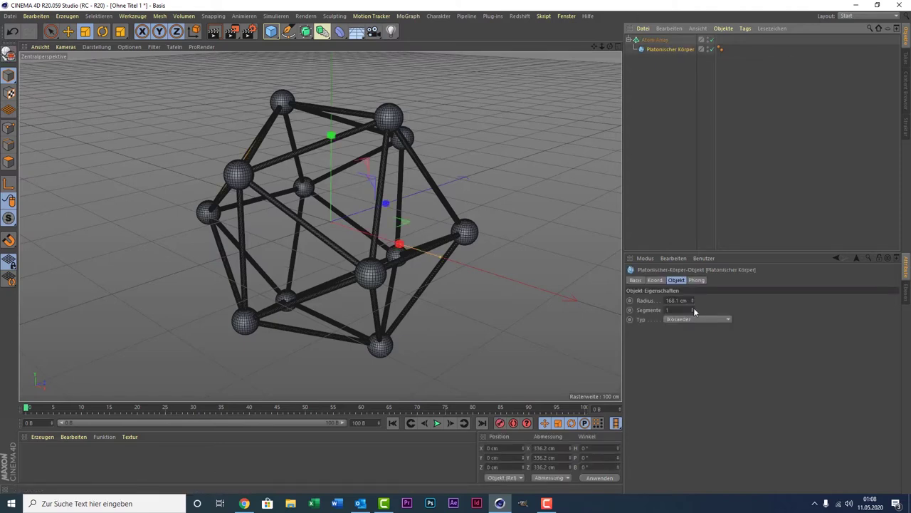
{"action": "left_click_drag", "start_coordinate": [644, 50], "coordinate": [651, 76]}
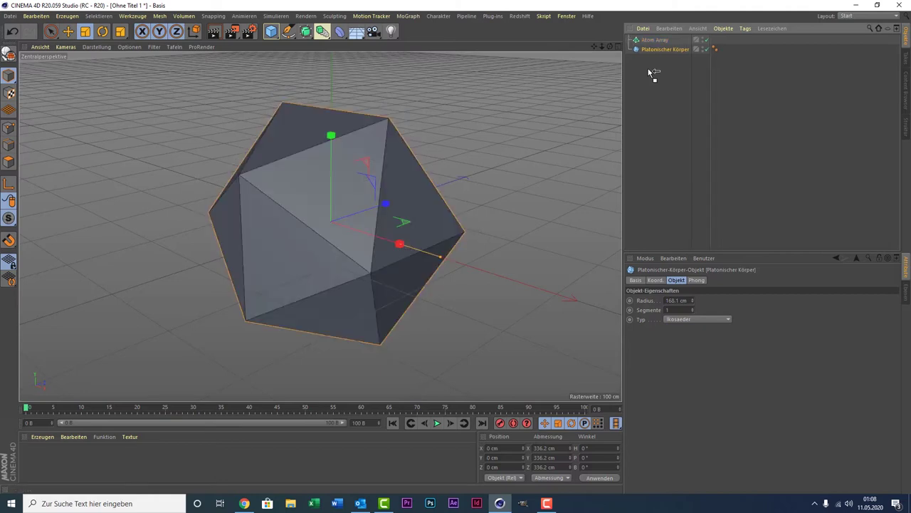
{"action": "left_click", "coordinate": [692, 308]}
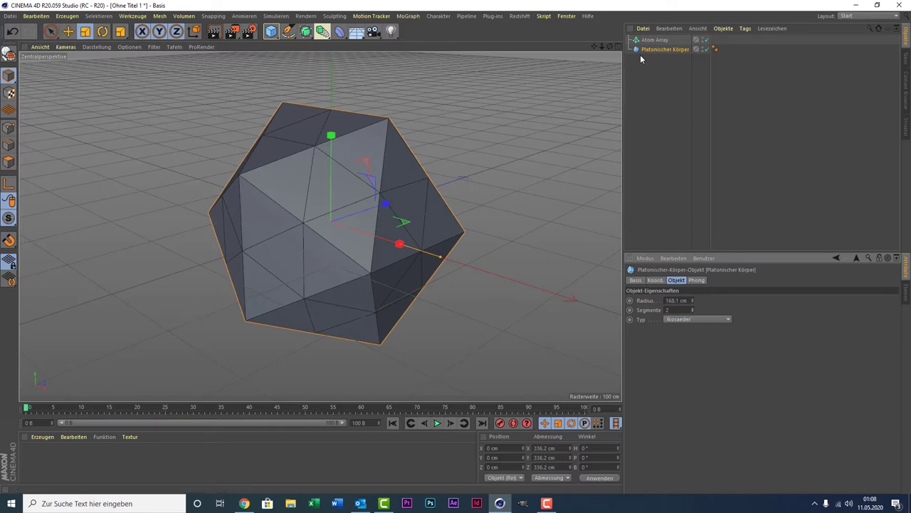
{"action": "left_click_drag", "start_coordinate": [645, 50], "coordinate": [662, 41]}
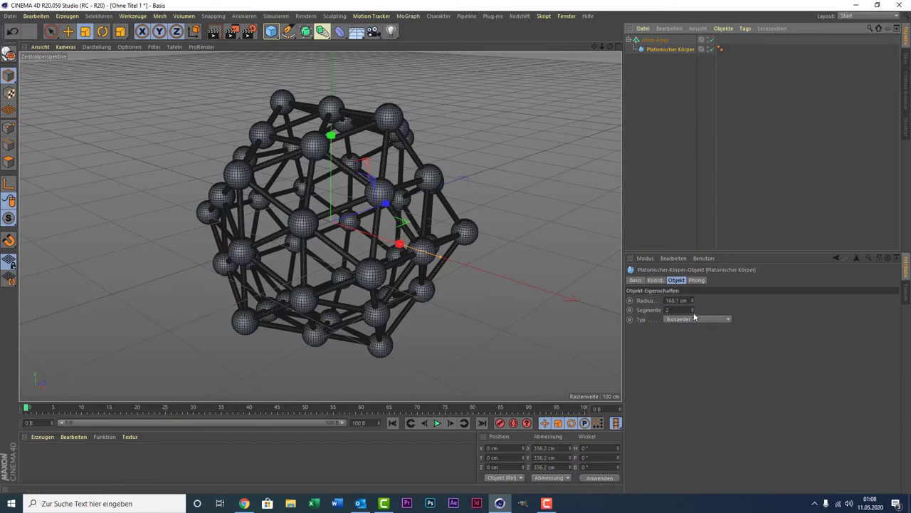
{"action": "left_click", "coordinate": [692, 312]}
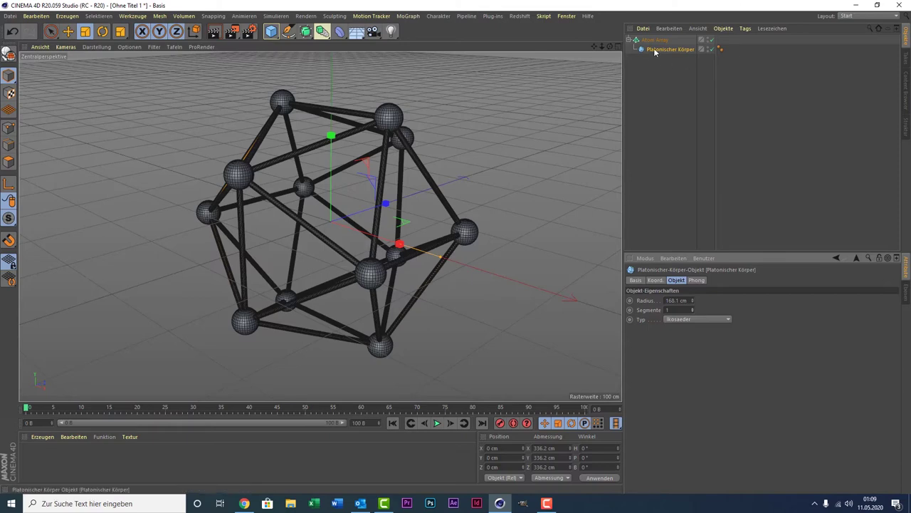
{"action": "left_click_drag", "start_coordinate": [655, 50], "coordinate": [659, 56]}
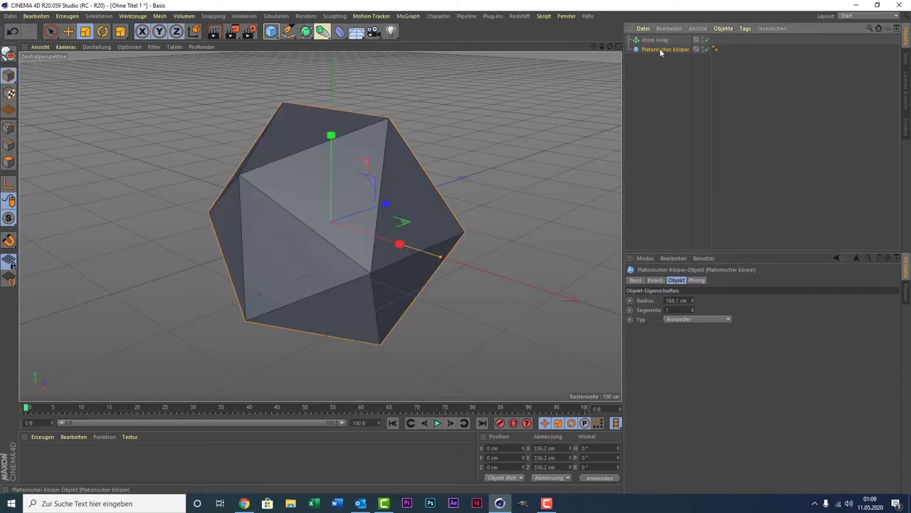
{"action": "key", "text": "ctrl+c"}
{"action": "key", "text": "ctrl+v"}
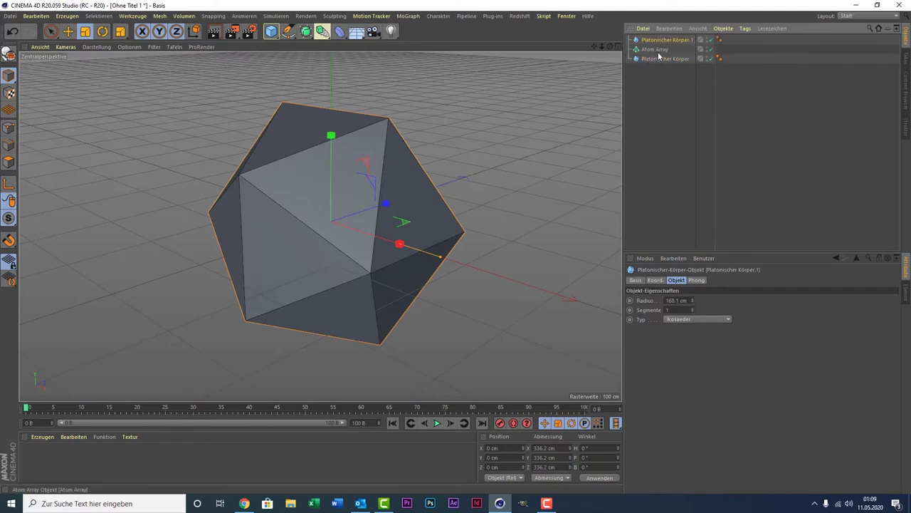
{"action": "left_click_drag", "start_coordinate": [658, 59], "coordinate": [655, 52]}
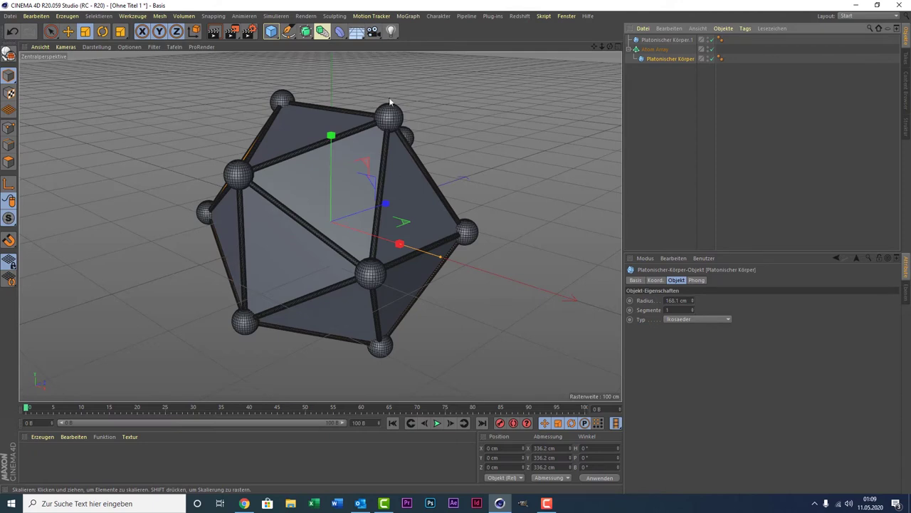
{"action": "left_click", "coordinate": [662, 41]}
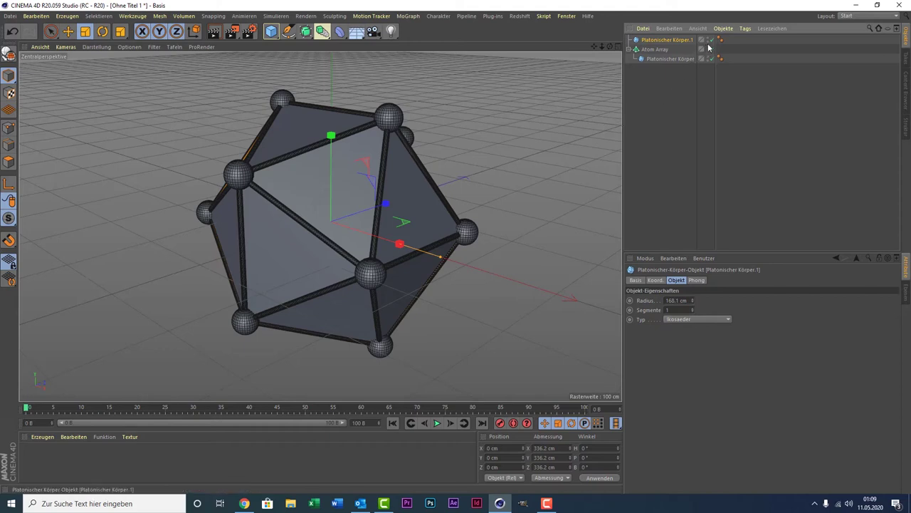
{"action": "left_click", "coordinate": [673, 60]}
Step: Thin the Atom Array to 0.97 cm struts and 1.47 cm spheres, undoing trial values
{"action": "left_click", "coordinate": [655, 50]}
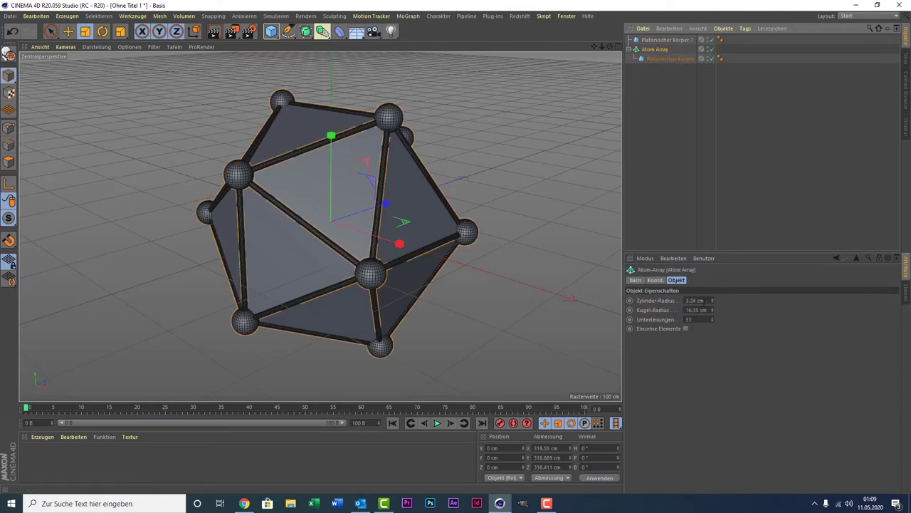
{"action": "left_click_drag", "start_coordinate": [712, 310], "coordinate": [712, 342]}
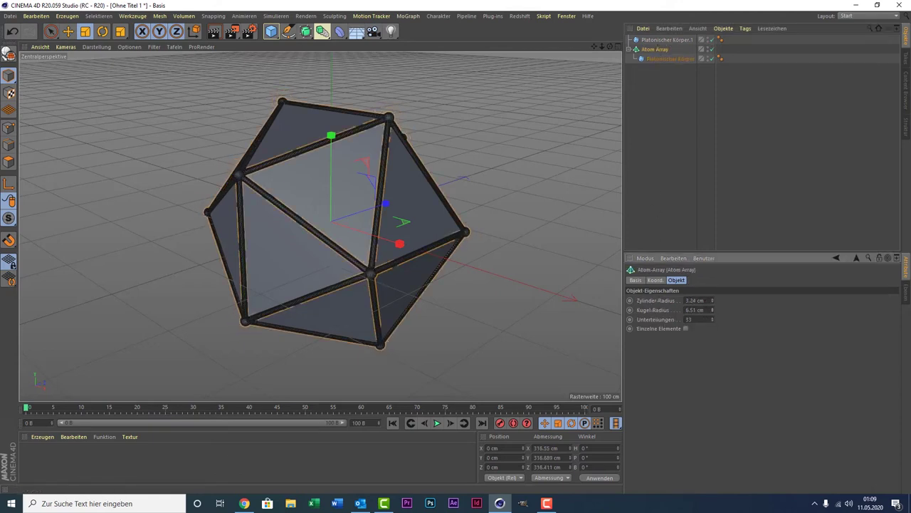
{"action": "left_click_drag", "start_coordinate": [712, 311], "coordinate": [712, 334]}
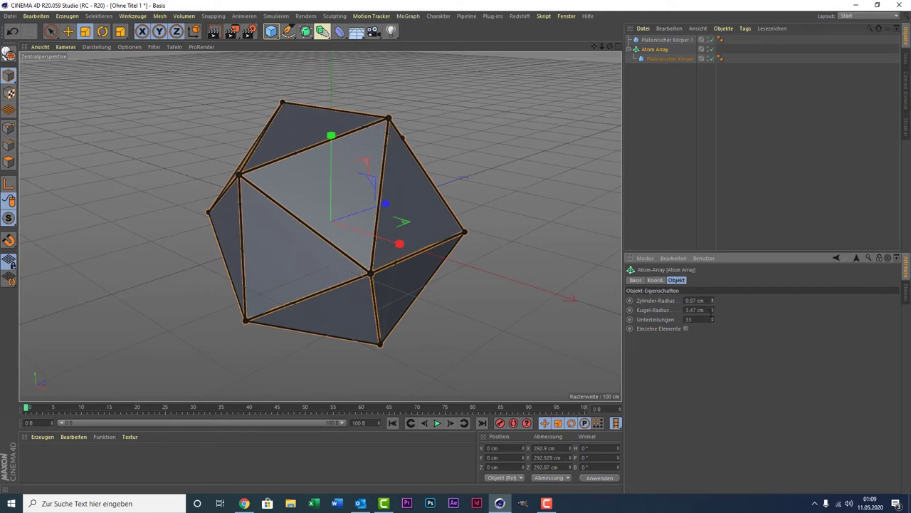
{"action": "left_click_drag", "start_coordinate": [712, 310], "coordinate": [712, 327]}
{"action": "left_click_drag", "start_coordinate": [712, 300], "coordinate": [712, 335]}
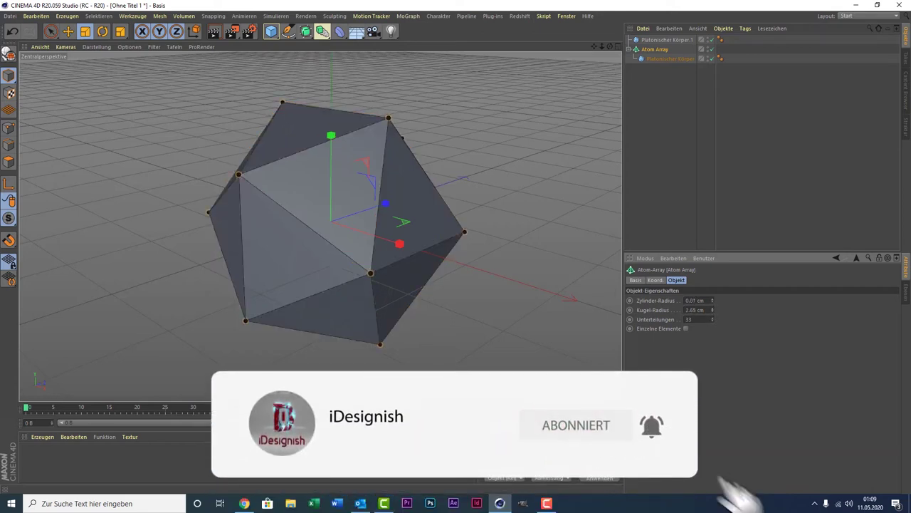
{"action": "left_click_drag", "start_coordinate": [712, 310], "coordinate": [712, 295]}
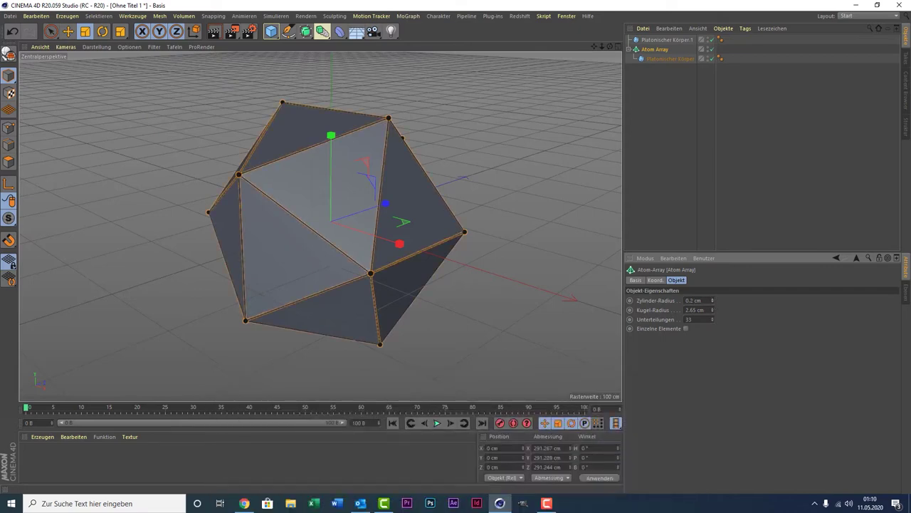
{"action": "key", "text": "ctrl+z"}
{"action": "key", "text": "ctrl+z"}
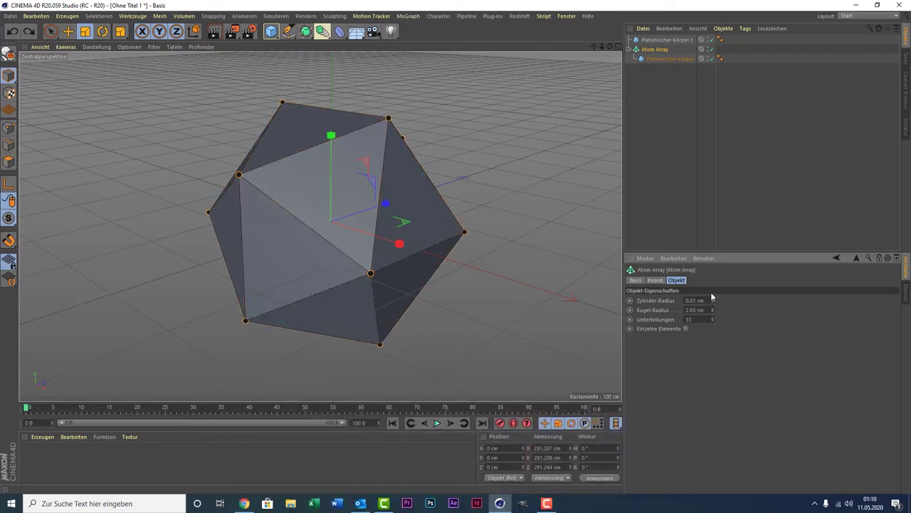
{"action": "key", "text": "ctrl+z"}
{"action": "key", "text": "ctrl+z"}
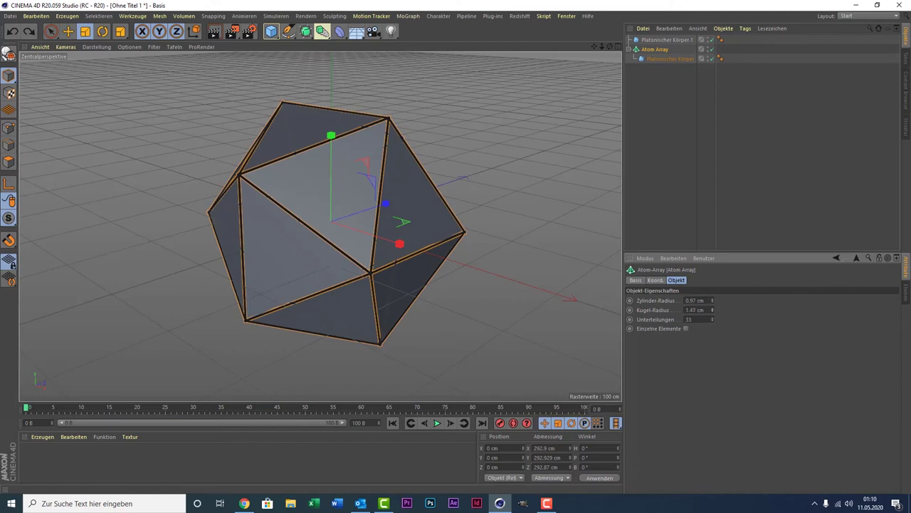
{"action": "key", "text": "ctrl+y"}
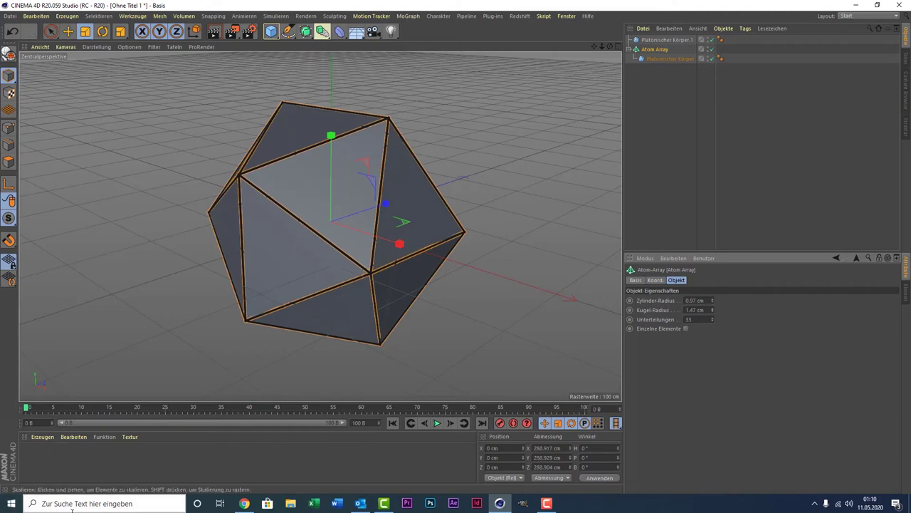
Step: Create a new material, Mat, and darken its colour to near black (V 15%)
{"action": "double_click", "coordinate": [89, 456]}
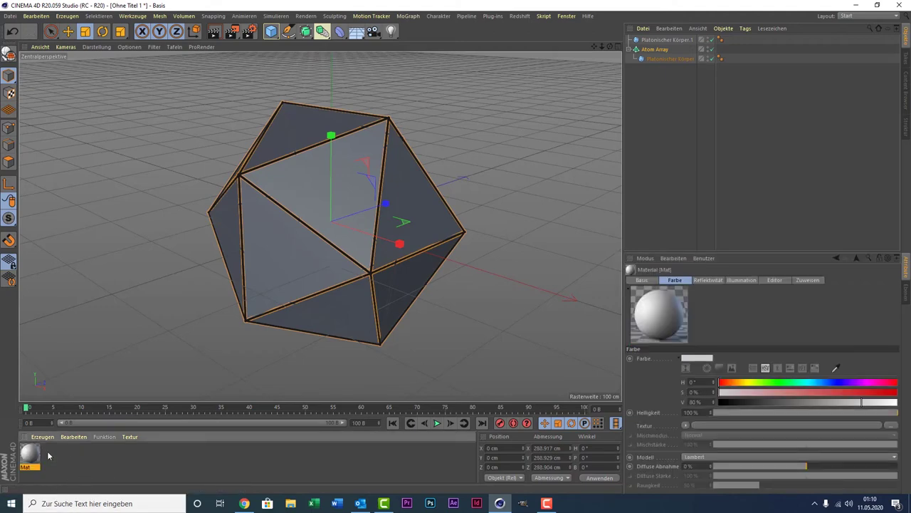
{"action": "double_click", "coordinate": [31, 454]}
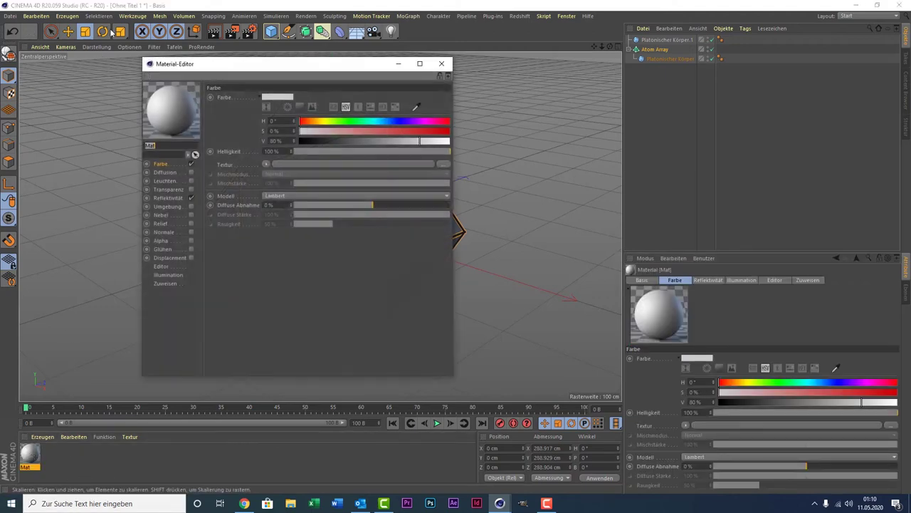
{"action": "left_click", "coordinate": [319, 142]}
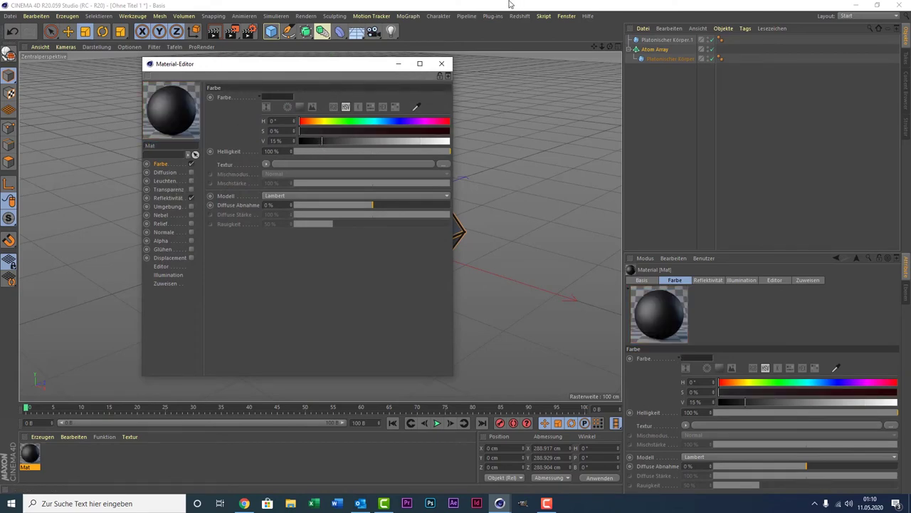
Step: Add a GGX reflectance layer to Mat with 28% roughness and 17% brightness
{"action": "left_click", "coordinate": [175, 199]}
{"action": "left_click", "coordinate": [242, 125]}
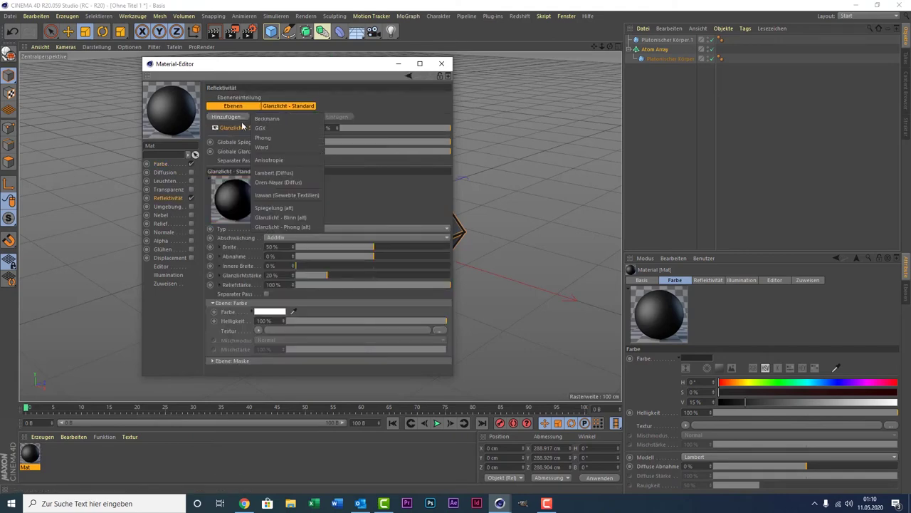
{"action": "left_click", "coordinate": [261, 127]}
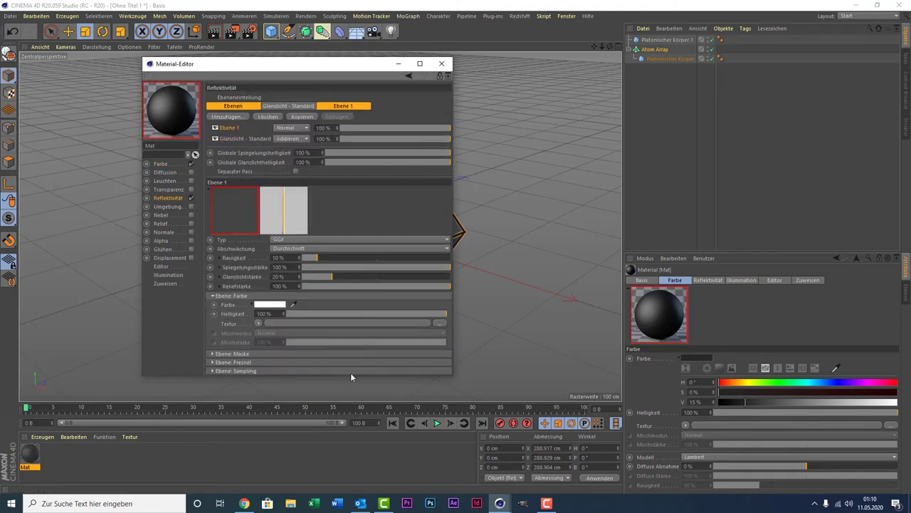
{"action": "left_click", "coordinate": [333, 260]}
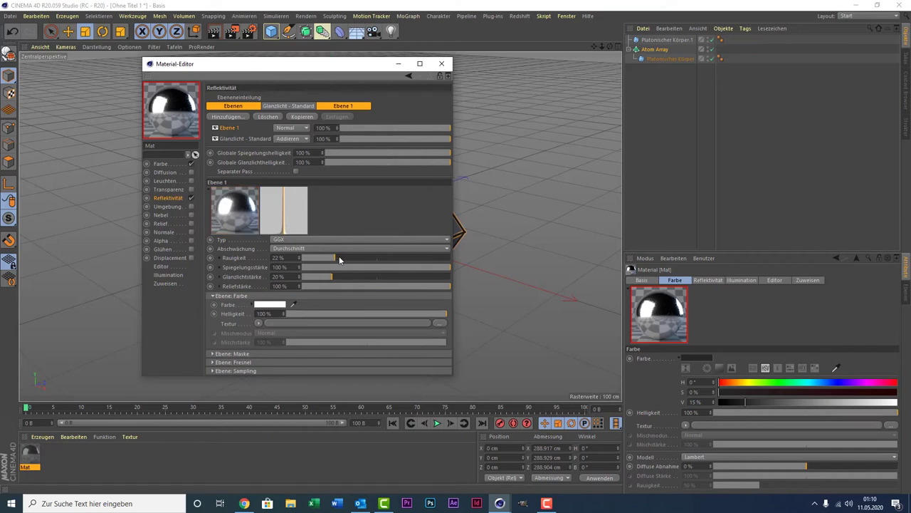
{"action": "left_click", "coordinate": [342, 258]}
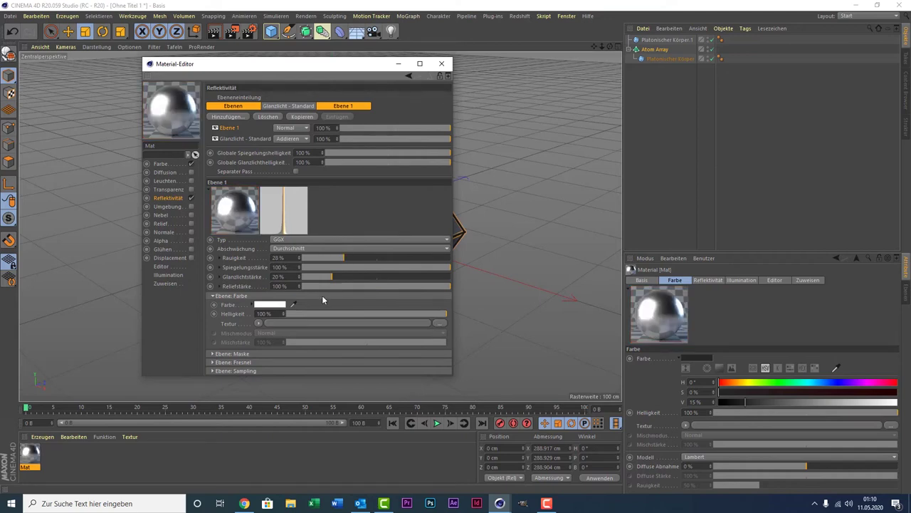
{"action": "left_click", "coordinate": [314, 314]}
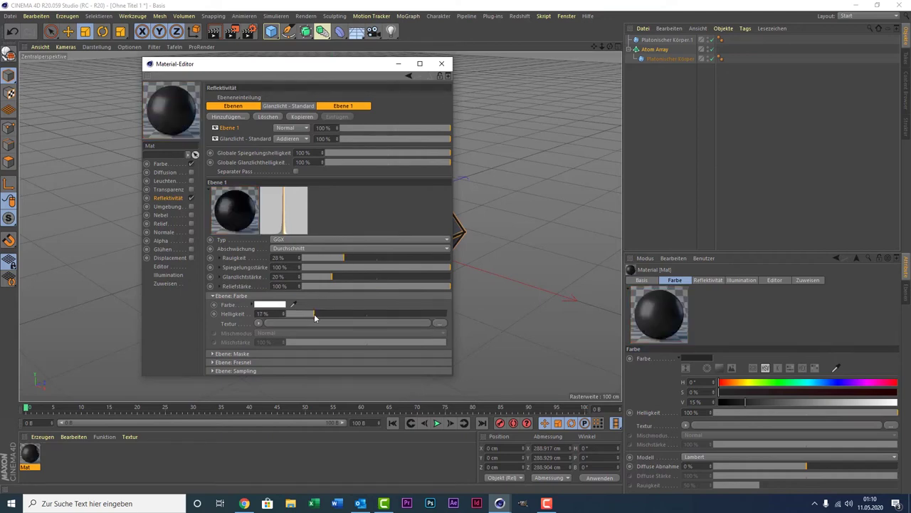
{"action": "left_click", "coordinate": [442, 63]}
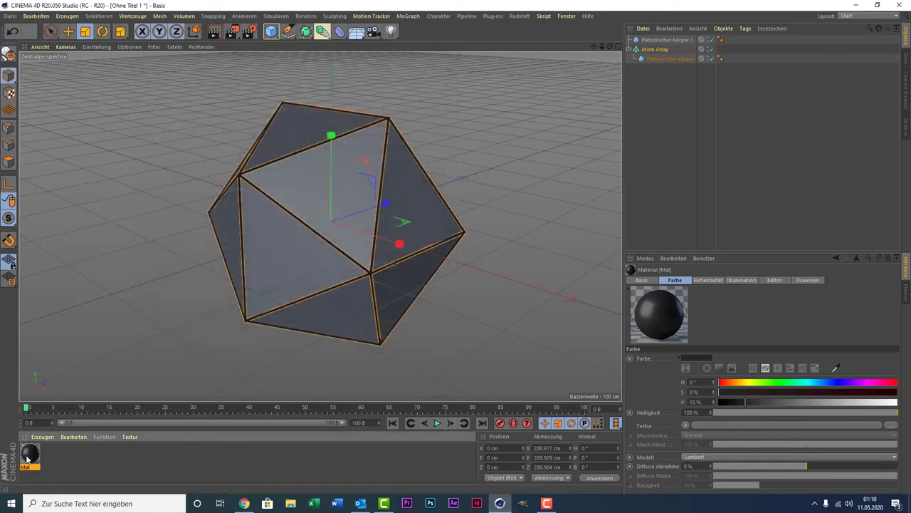
Step: Apply the dark material Mat to the icosahedron
{"action": "left_click_drag", "start_coordinate": [177, 329], "coordinate": [662, 44]}
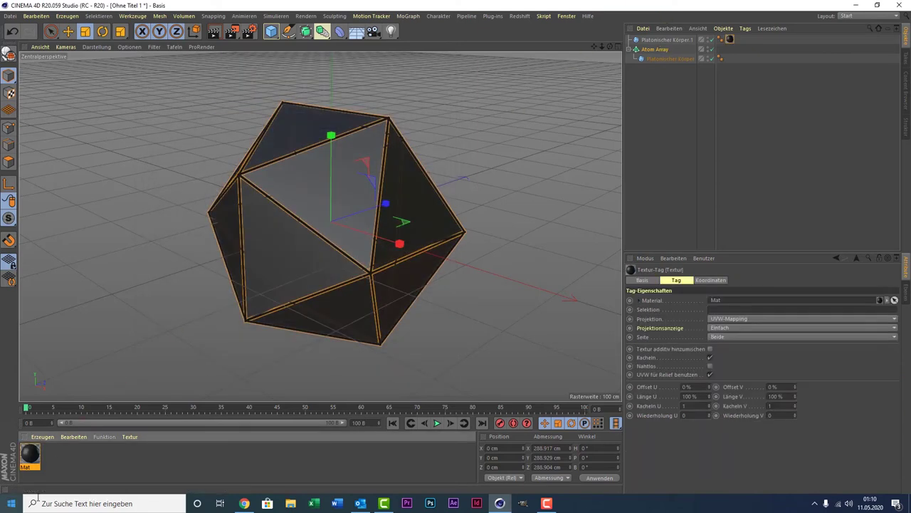
{"action": "left_click", "coordinate": [20, 447]}
{"action": "left_click", "coordinate": [42, 436]}
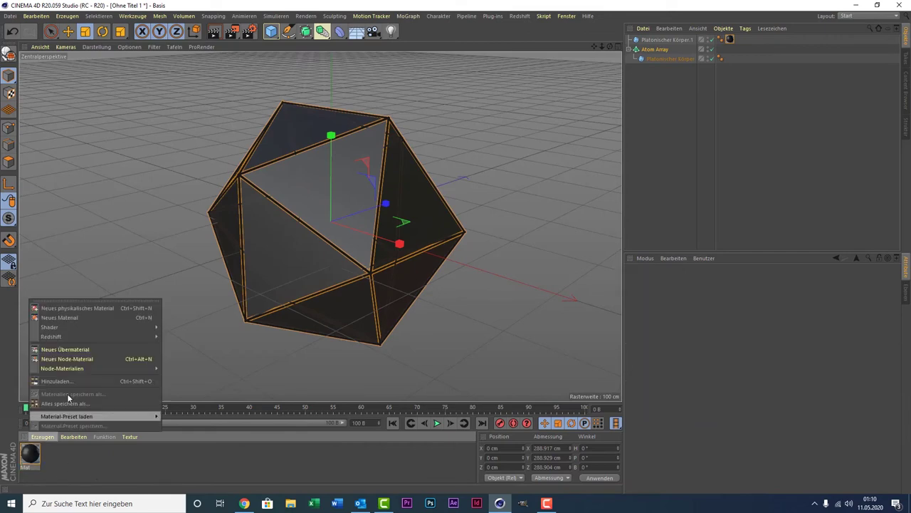
Step: Create Mat.1 as a luminance-only material glowing magenta at hue 302°
{"action": "double_click", "coordinate": [91, 461]}
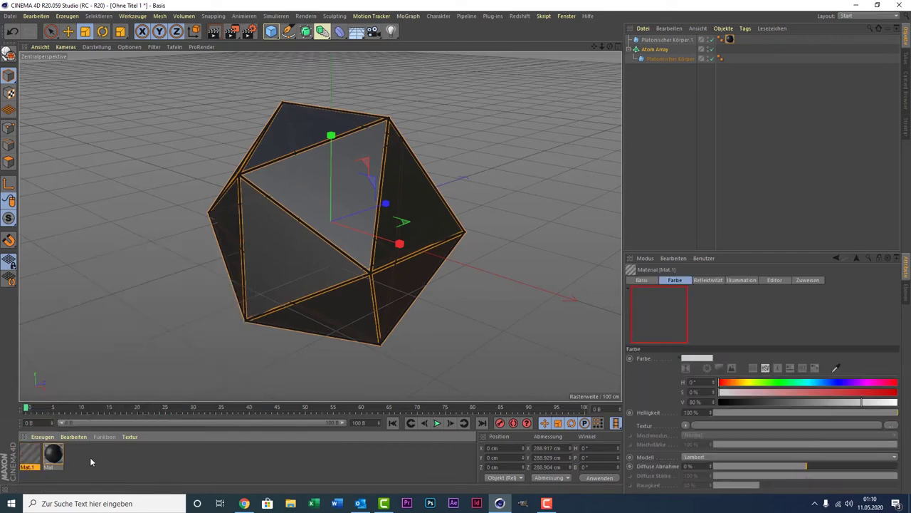
{"action": "double_click", "coordinate": [30, 453]}
{"action": "left_click", "coordinate": [190, 163]}
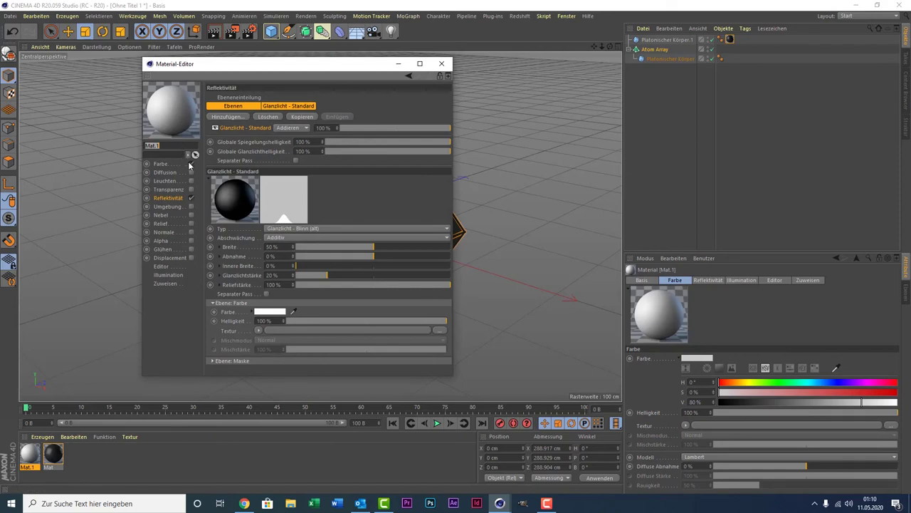
{"action": "left_click", "coordinate": [191, 197]}
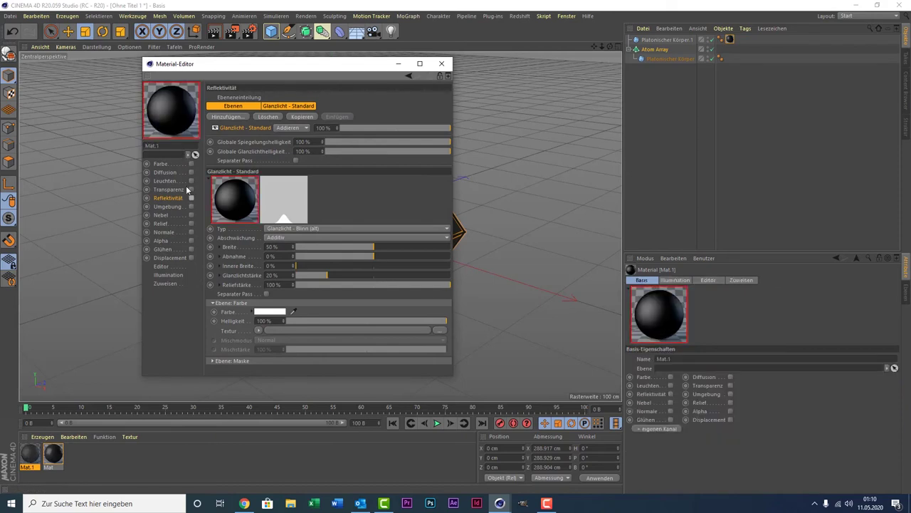
{"action": "left_click", "coordinate": [176, 179]}
{"action": "left_click", "coordinate": [190, 180]}
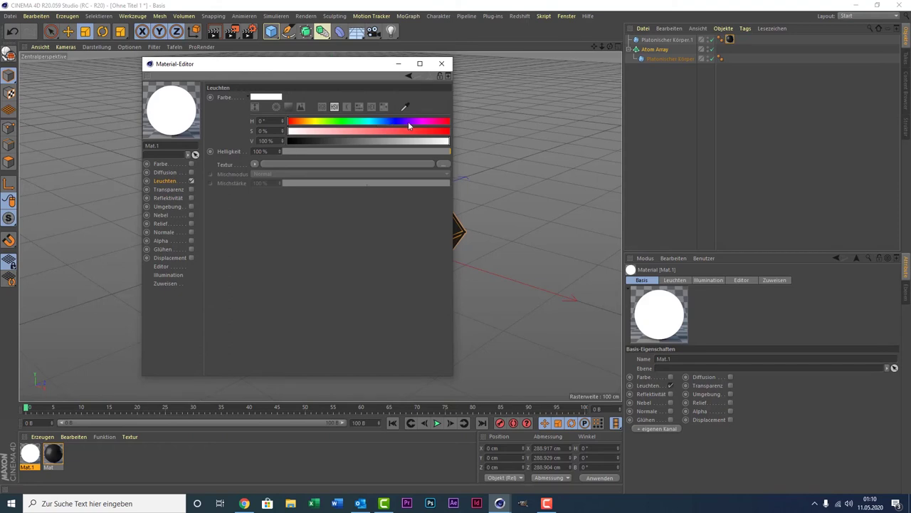
{"action": "mouse_move", "coordinate": [411, 121]}
{"action": "left_mouse_down"}
{"action": "mouse_move", "coordinate": [424, 121]}
{"action": "mouse_move", "coordinate": [418, 140]}
{"action": "mouse_move", "coordinate": [452, 127]}
{"action": "mouse_move", "coordinate": [462, 142]}
{"action": "left_mouse_up"}
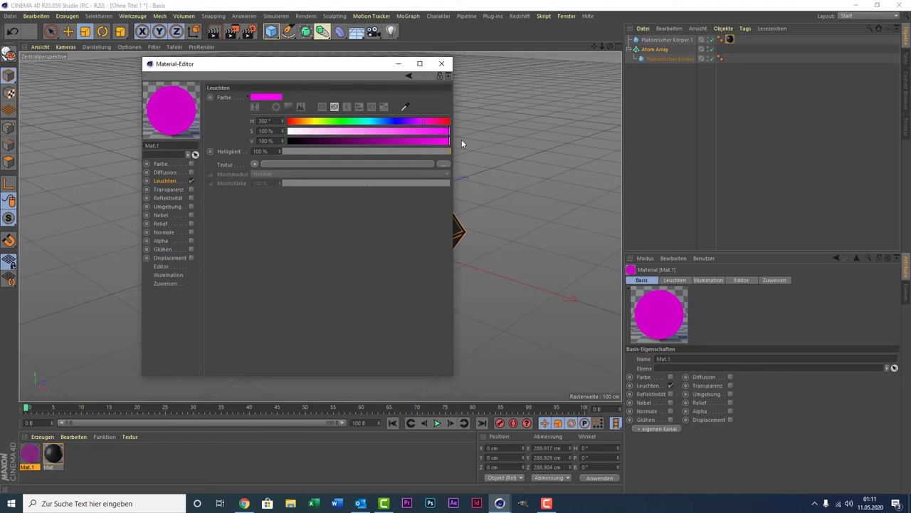
{"action": "left_click", "coordinate": [441, 64]}
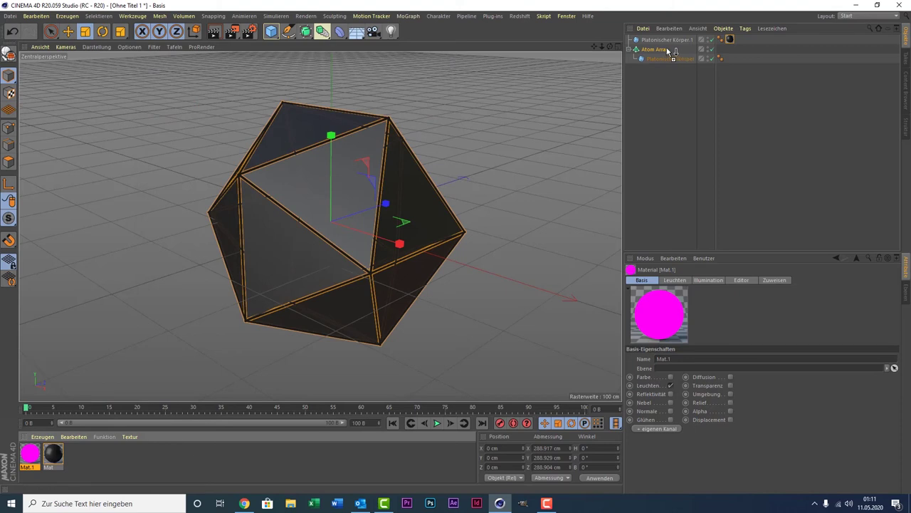
Step: Apply Mat.1 to the Atom Array and add a floor object
{"action": "left_click_drag", "start_coordinate": [798, 2], "coordinate": [667, 52]}
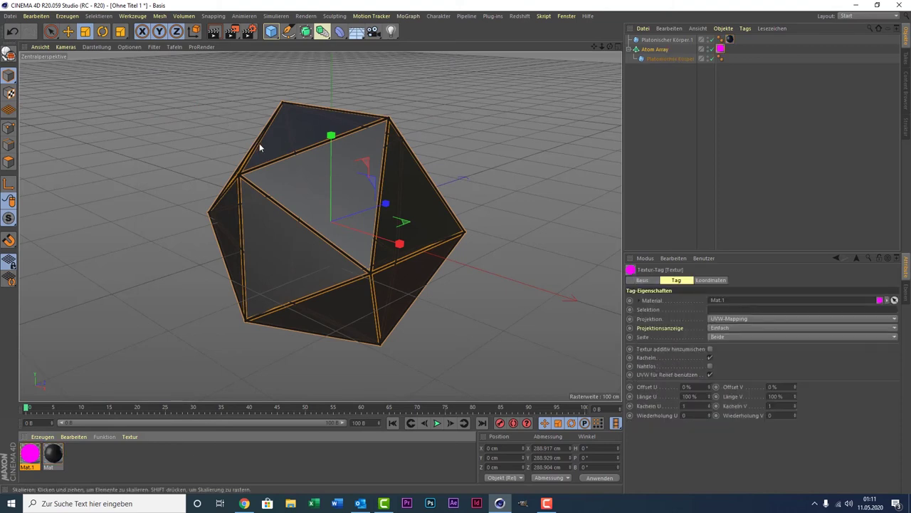
{"action": "left_click", "coordinate": [356, 31]}
{"action": "key", "text": "space"}
Step: Lower the floor to Y -236.693 cm and give it a pure white material, Mat.2
{"action": "left_click_drag", "start_coordinate": [331, 182], "coordinate": [338, 342]}
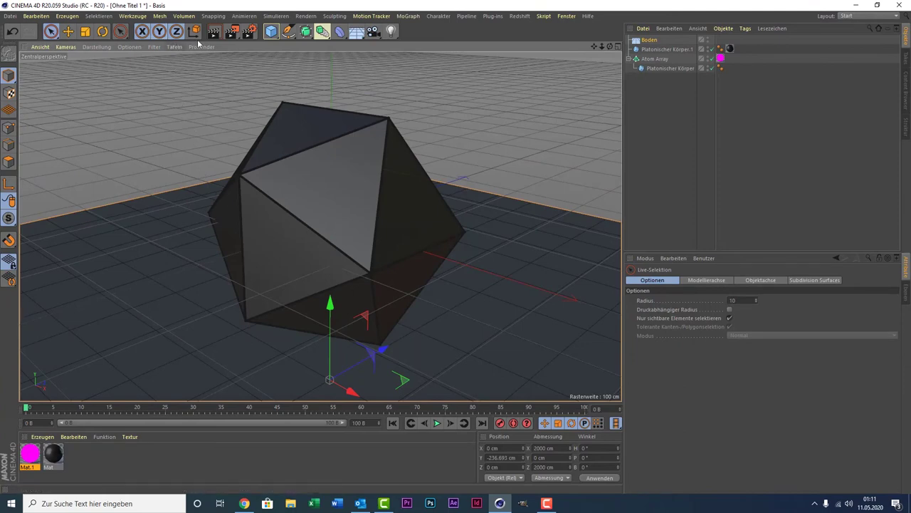
{"action": "double_click", "coordinate": [79, 463]}
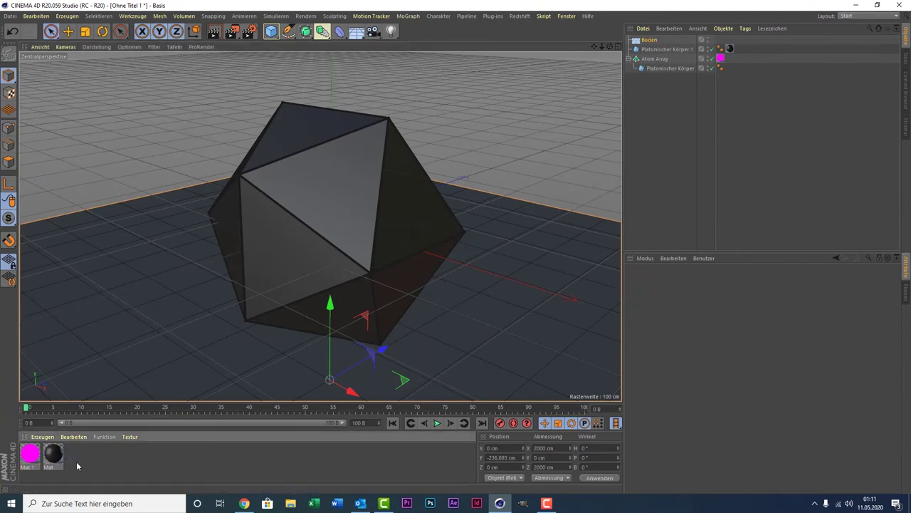
{"action": "left_click_drag", "start_coordinate": [29, 460], "coordinate": [62, 315]}
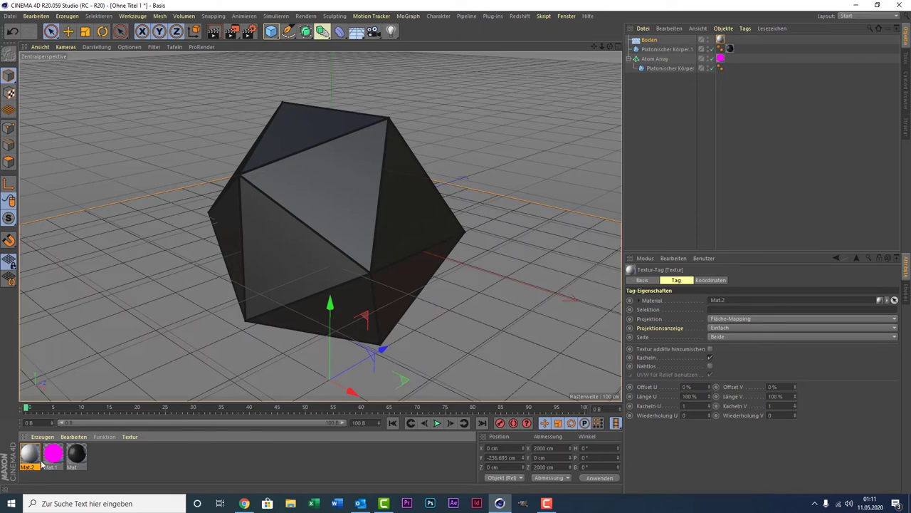
{"action": "double_click", "coordinate": [30, 454]}
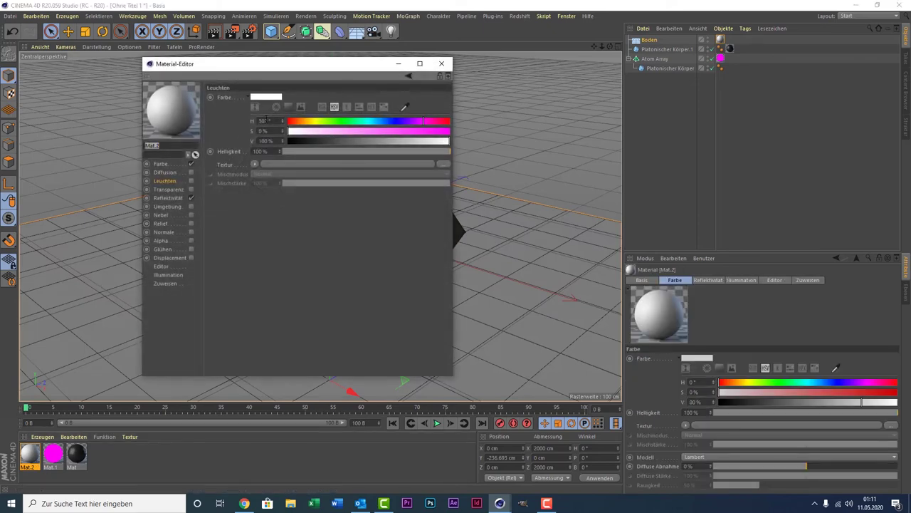
{"action": "left_click", "coordinate": [178, 163]}
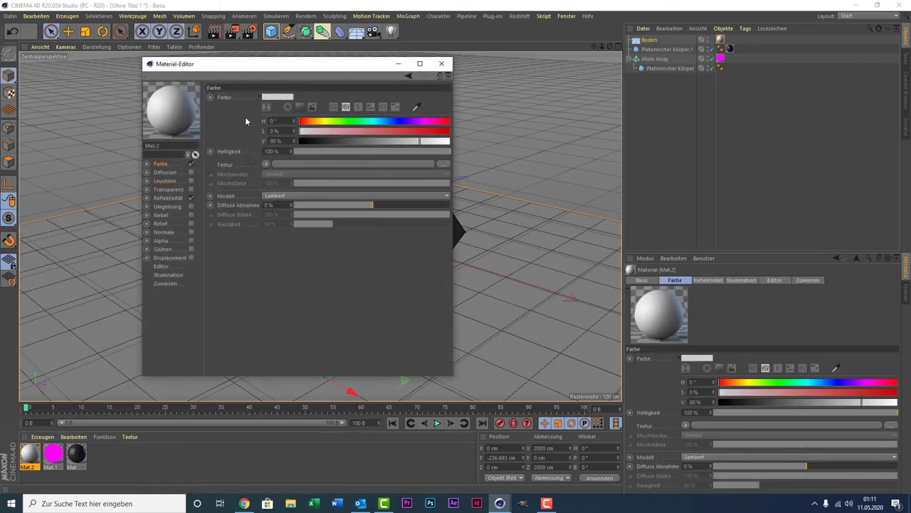
{"action": "left_click", "coordinate": [277, 97]}
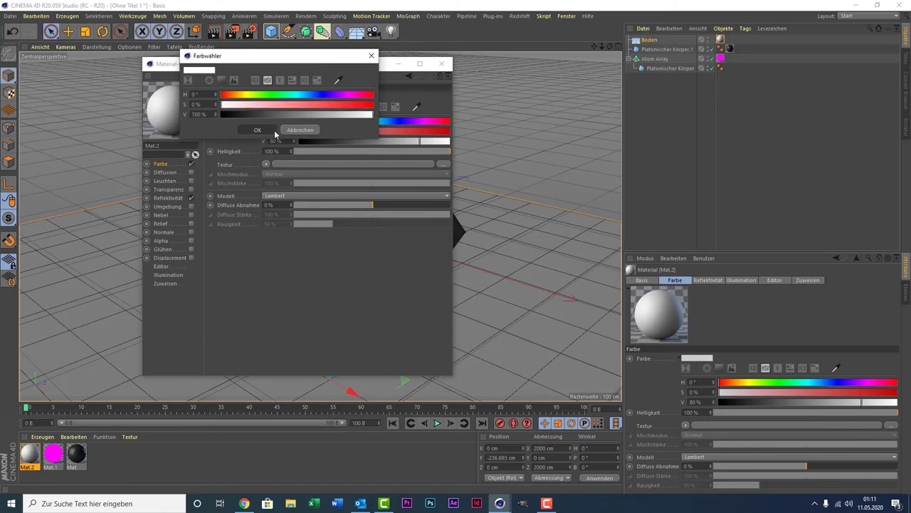
{"action": "left_click", "coordinate": [269, 131]}
{"action": "left_click", "coordinate": [441, 63]}
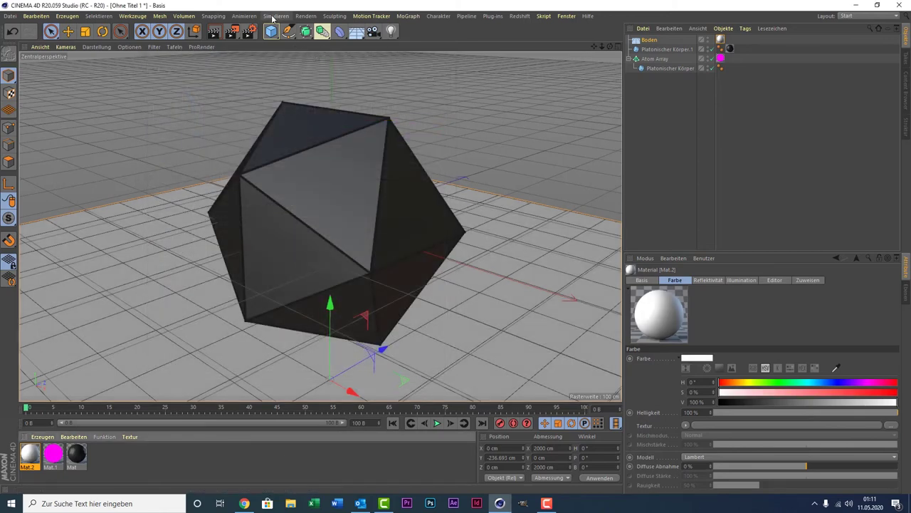
Step: Add a target spot light, widening and angling its cone over the floor
{"action": "left_click", "coordinate": [390, 32]}
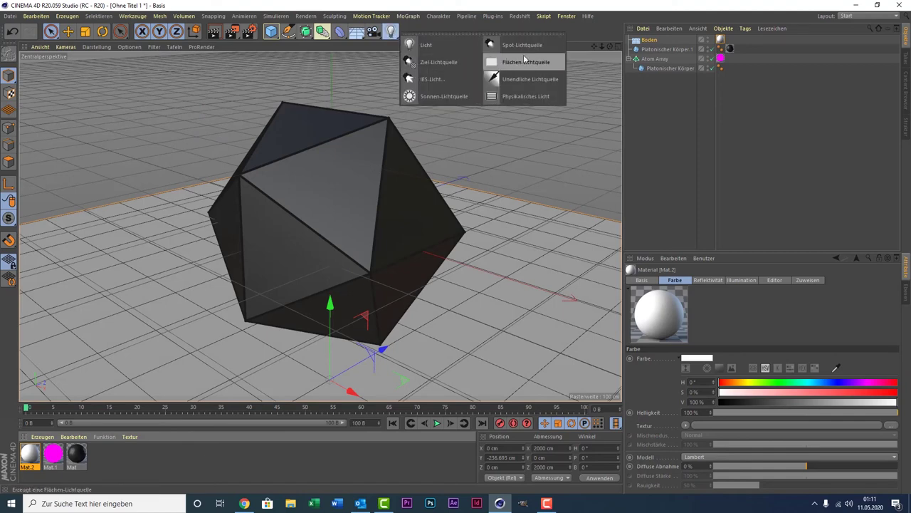
{"action": "left_click", "coordinate": [436, 62]}
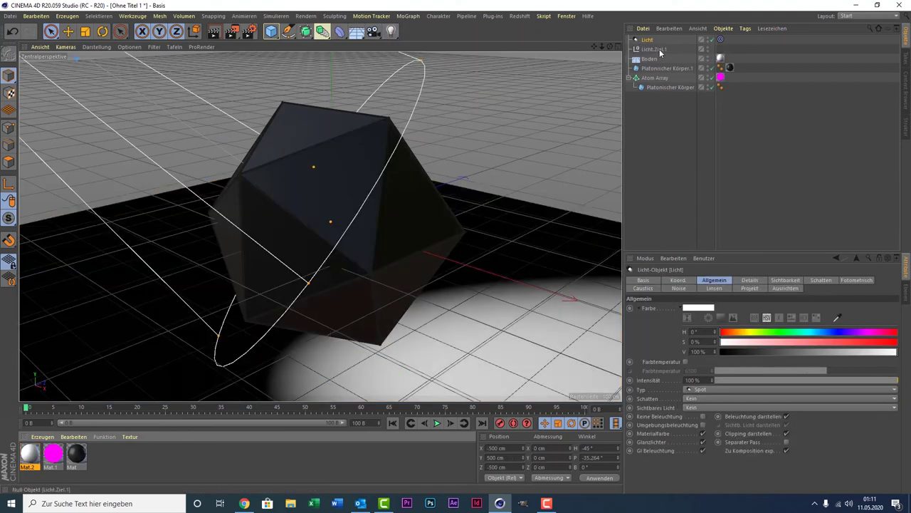
{"action": "scroll", "coordinate": [307, 204], "scroll_direction": "down", "scroll_amount": 3}
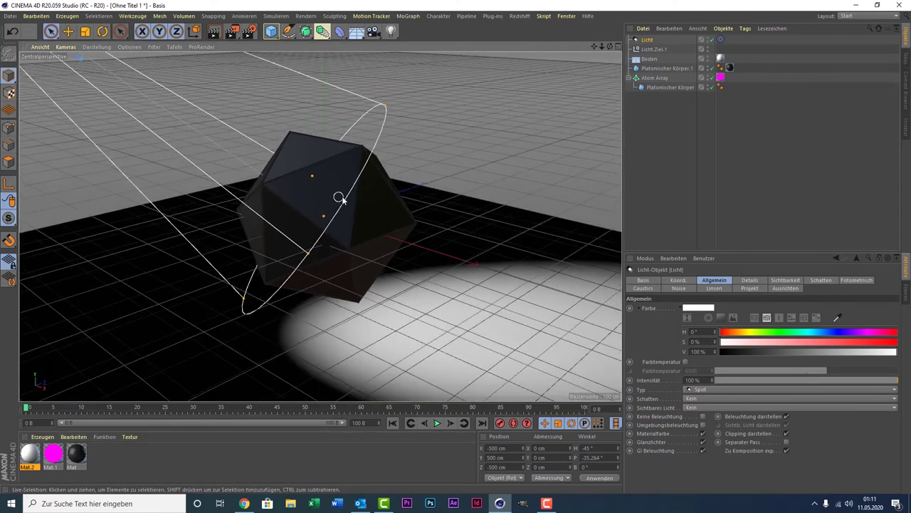
{"action": "left_click_drag", "start_coordinate": [325, 217], "coordinate": [279, 209]}
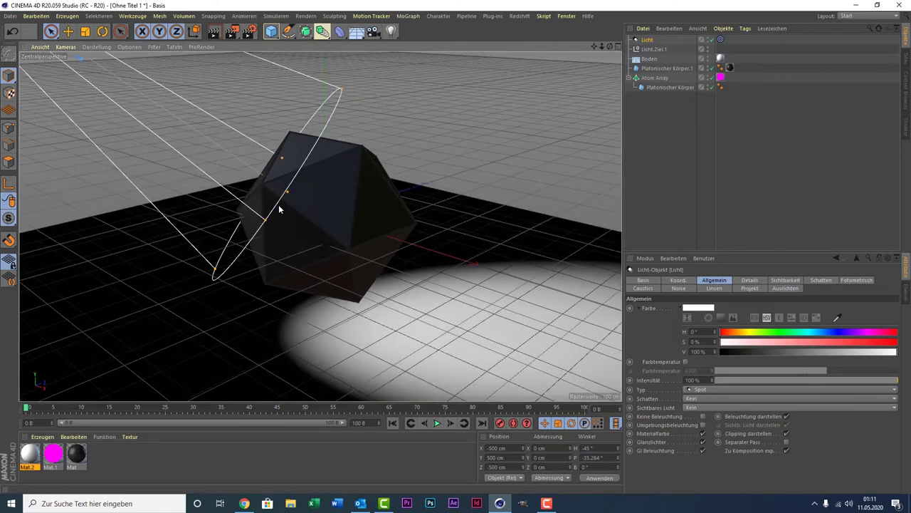
{"action": "mouse_move", "coordinate": [285, 154]}
{"action": "left_mouse_down"}
{"action": "mouse_move", "coordinate": [310, 134]}
{"action": "mouse_move", "coordinate": [262, 127]}
{"action": "mouse_move", "coordinate": [311, 64]}
{"action": "left_mouse_up"}
Step: Add Ambient Occlusion and Global Illumination effects in Render Settings, then close the window
{"action": "key", "text": "ctrl+b"}
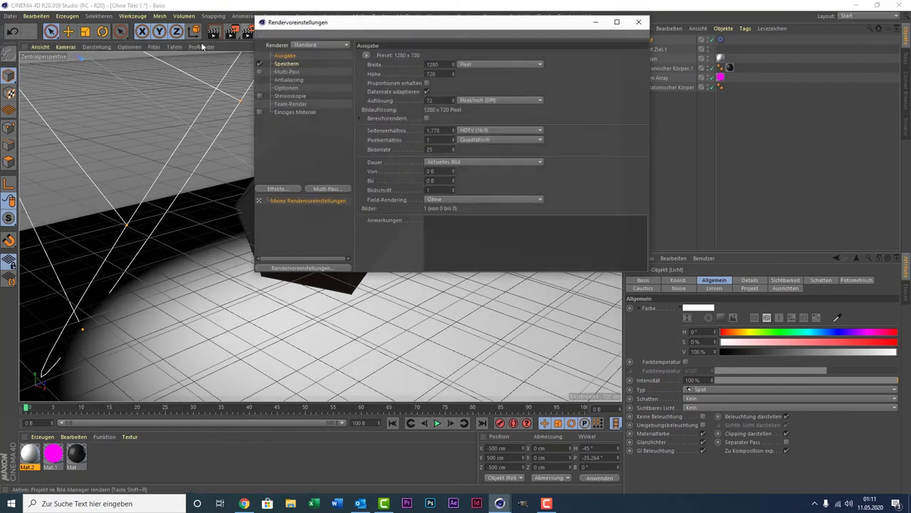
{"action": "left_click", "coordinate": [278, 189]}
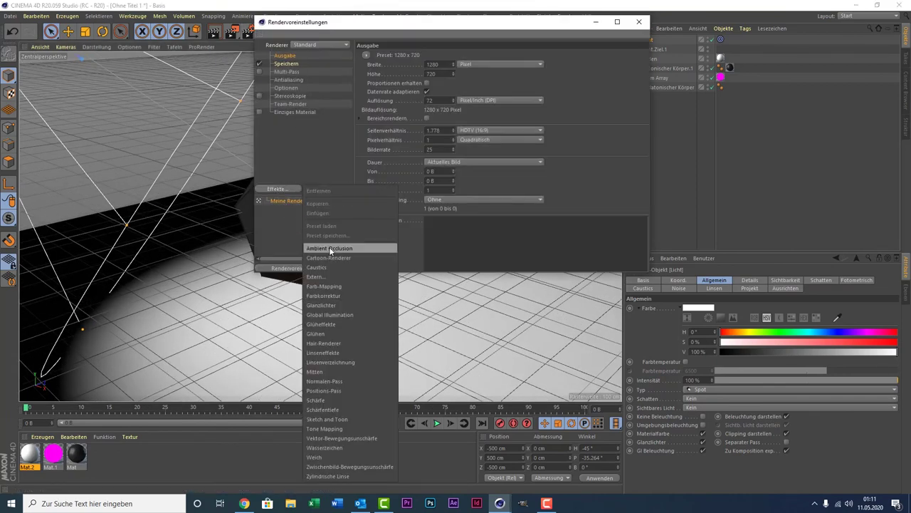
{"action": "left_click", "coordinate": [330, 249]}
{"action": "left_click", "coordinate": [274, 189]}
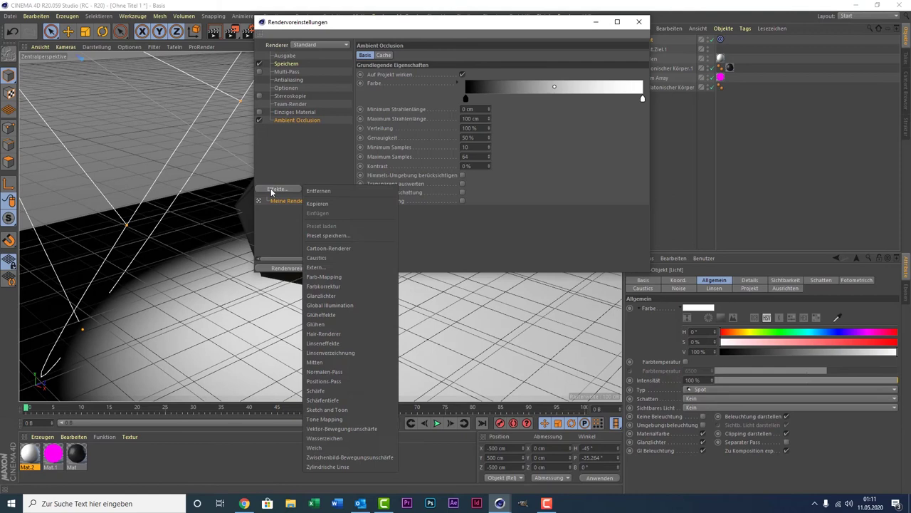
{"action": "left_click", "coordinate": [324, 315]}
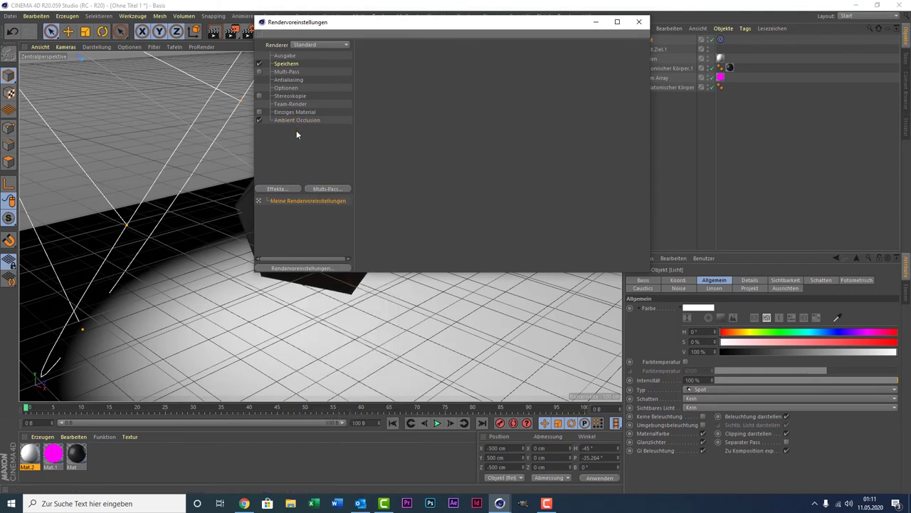
{"action": "right_click", "coordinate": [272, 201]}
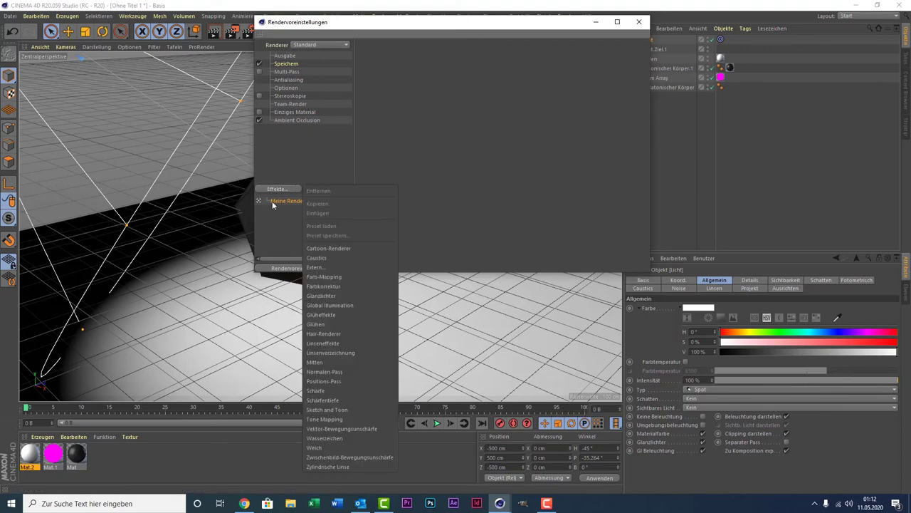
{"action": "left_click", "coordinate": [344, 306]}
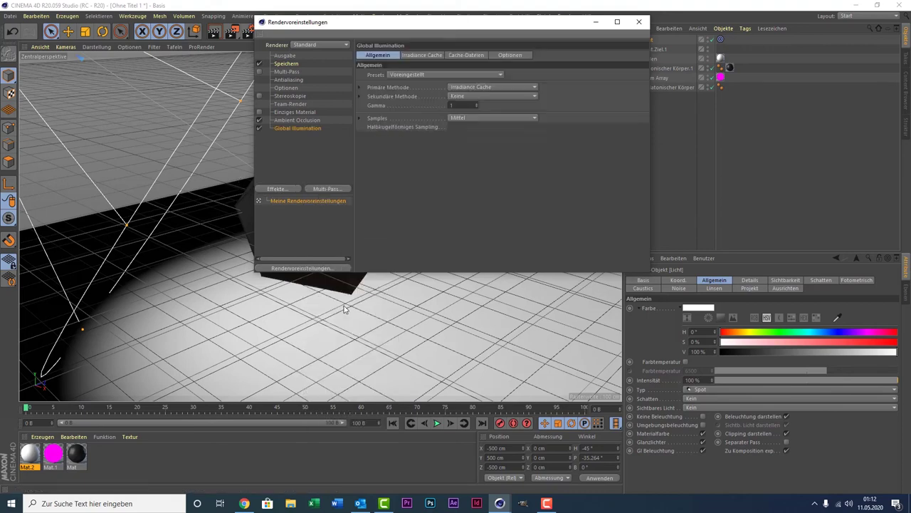
{"action": "left_click", "coordinate": [638, 23]}
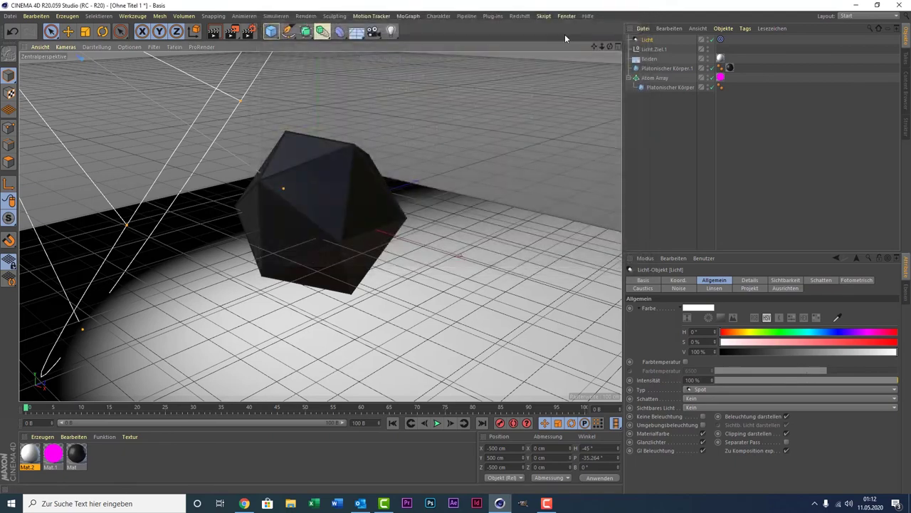
Step: Render the active view to show the black icosahedron with glowing magenta wireframe
{"action": "left_click", "coordinate": [213, 32]}
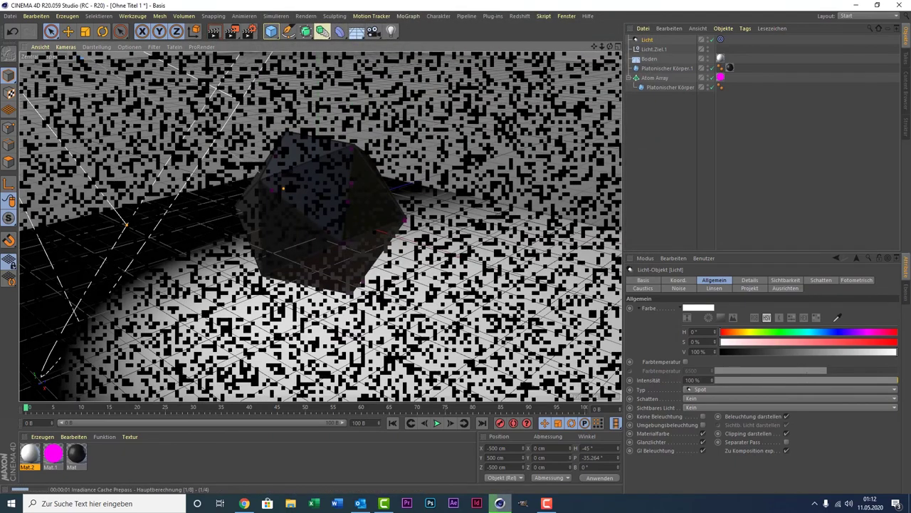